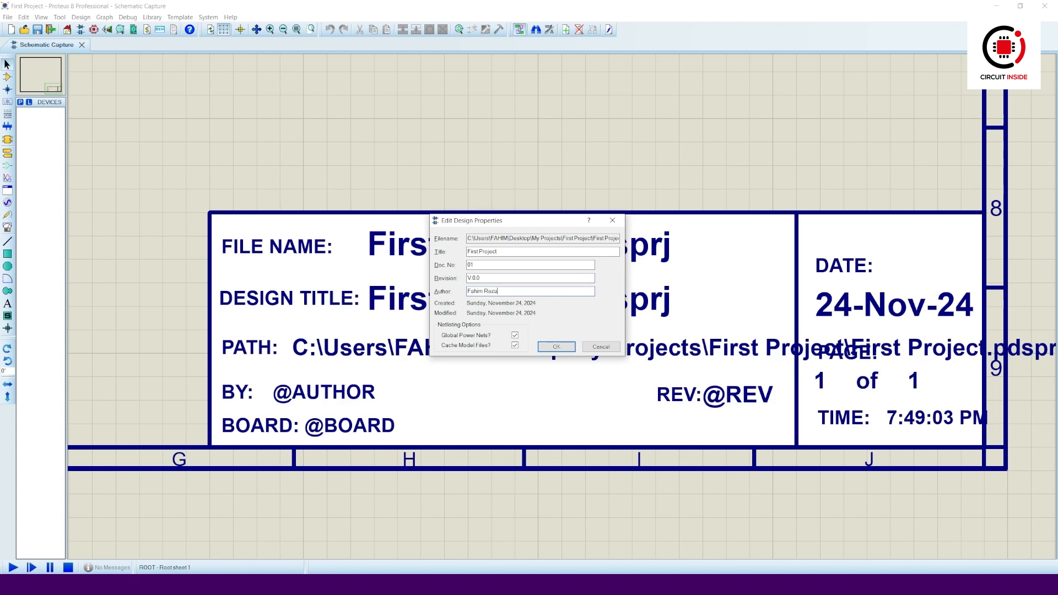
- Confirm the design properties with the author's name and revision V.0.0
{"action": "left_click", "coordinate": [557, 346]}
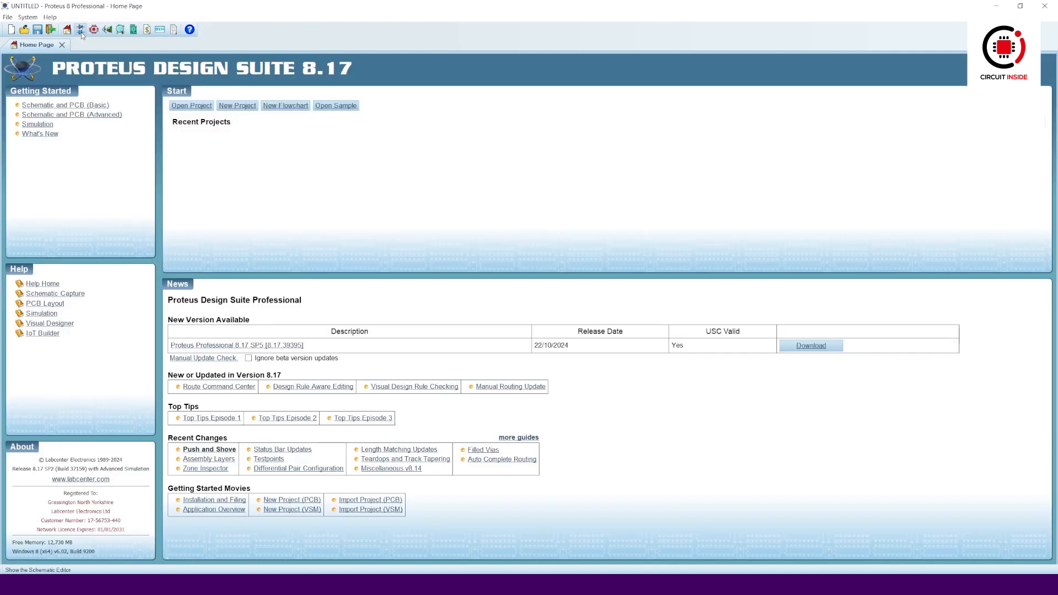
- Start a blank Schematic Capture sheet and browse the Graph, Generator, Probe and Instrument modes
{"action": "left_click", "coordinate": [81, 31]}
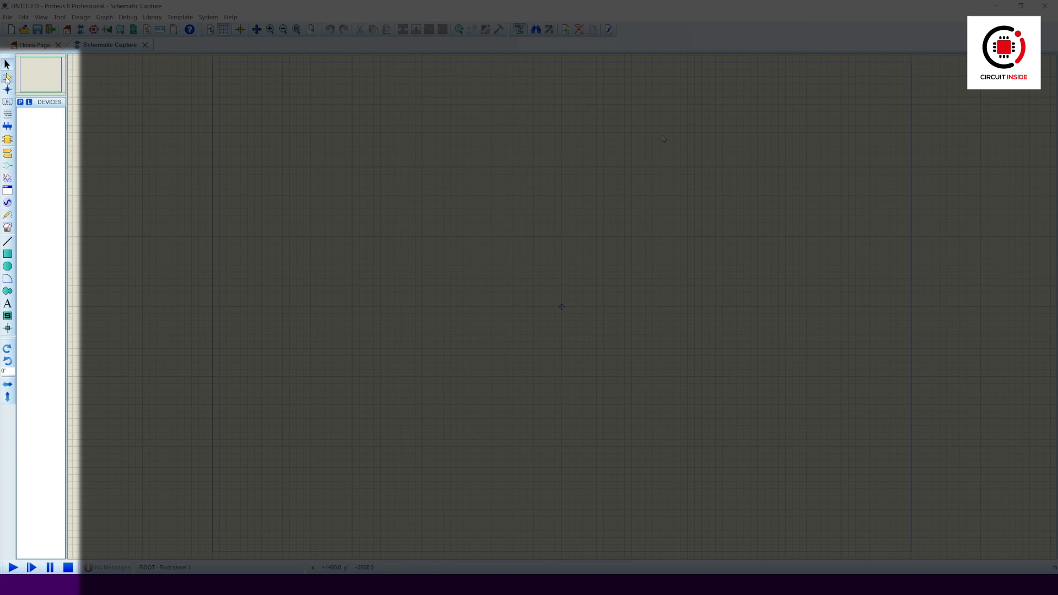
{"action": "left_click", "coordinate": [7, 152]}
{"action": "left_click", "coordinate": [7, 177]}
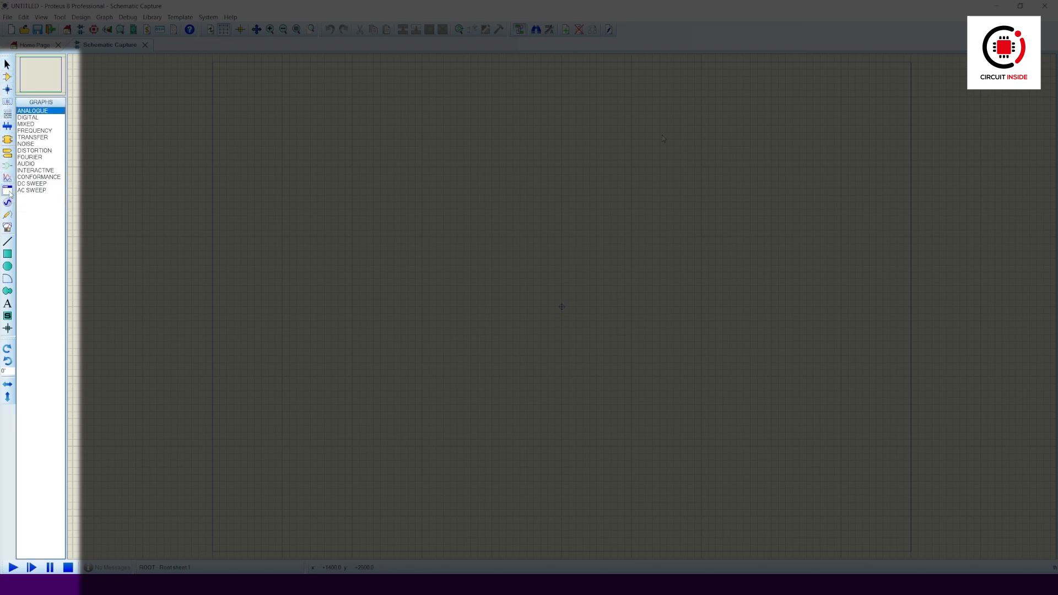
{"action": "left_click", "coordinate": [7, 203]}
{"action": "left_click", "coordinate": [7, 215]}
{"action": "left_click", "coordinate": [7, 228]}
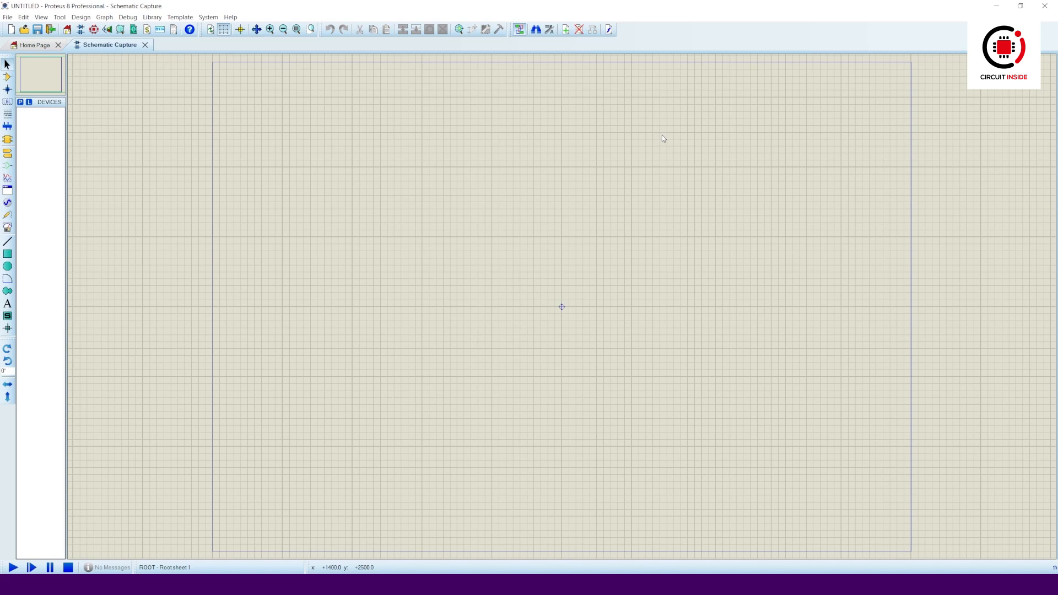
{"action": "left_click", "coordinate": [180, 18]}
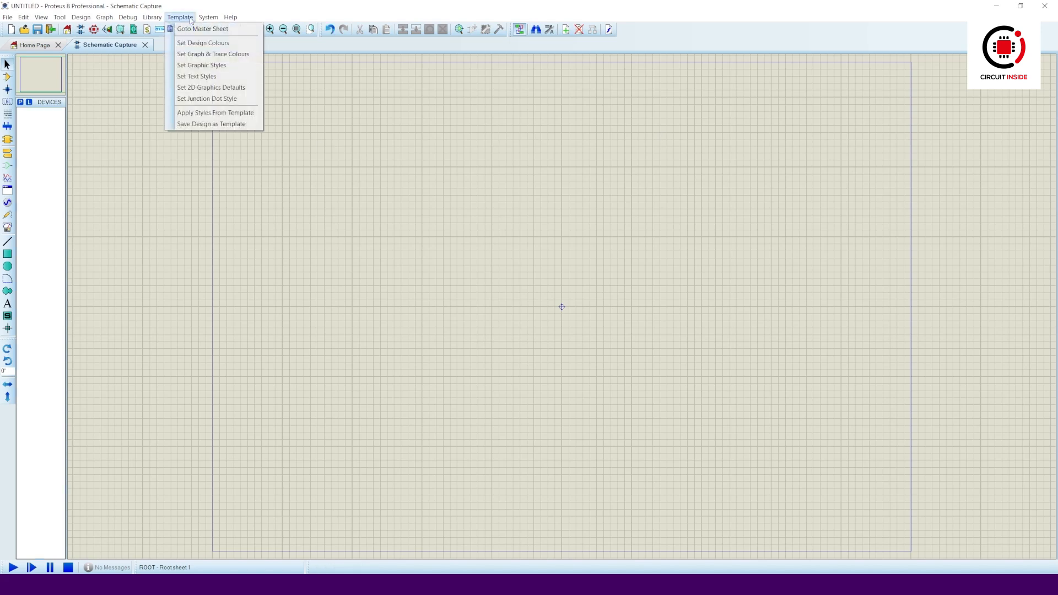
- Go to the master sheet, pick the 2D box tool and start a rectangle at the sheet centre
{"action": "left_click", "coordinate": [251, 30]}
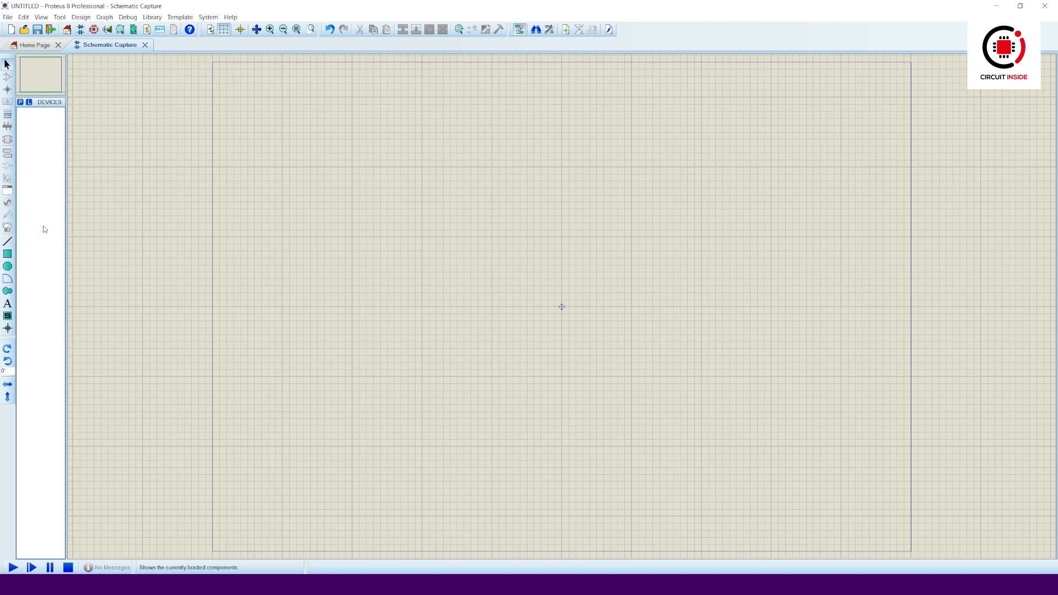
{"action": "left_click", "coordinate": [7, 241]}
{"action": "left_click", "coordinate": [7, 254]}
{"action": "left_click", "coordinate": [7, 266]}
{"action": "left_click", "coordinate": [7, 304]}
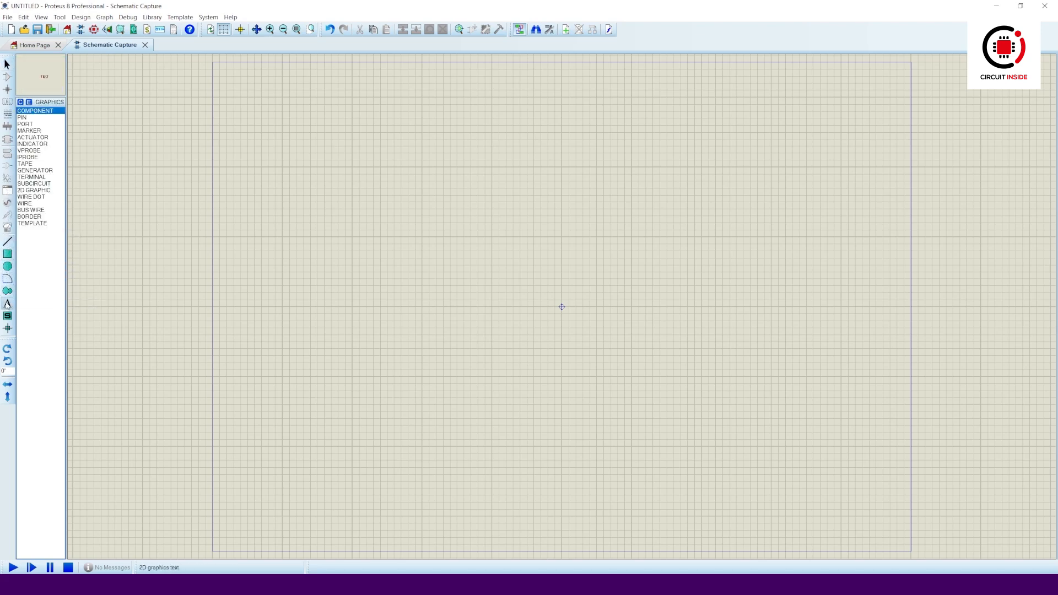
{"action": "left_click", "coordinate": [7, 328]}
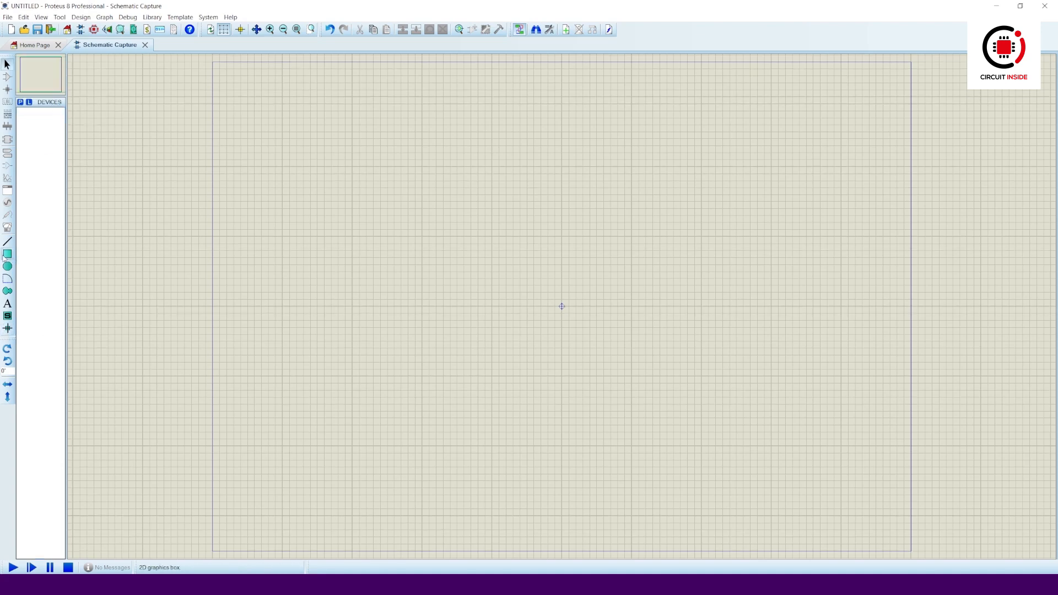
{"action": "left_click", "coordinate": [8, 255]}
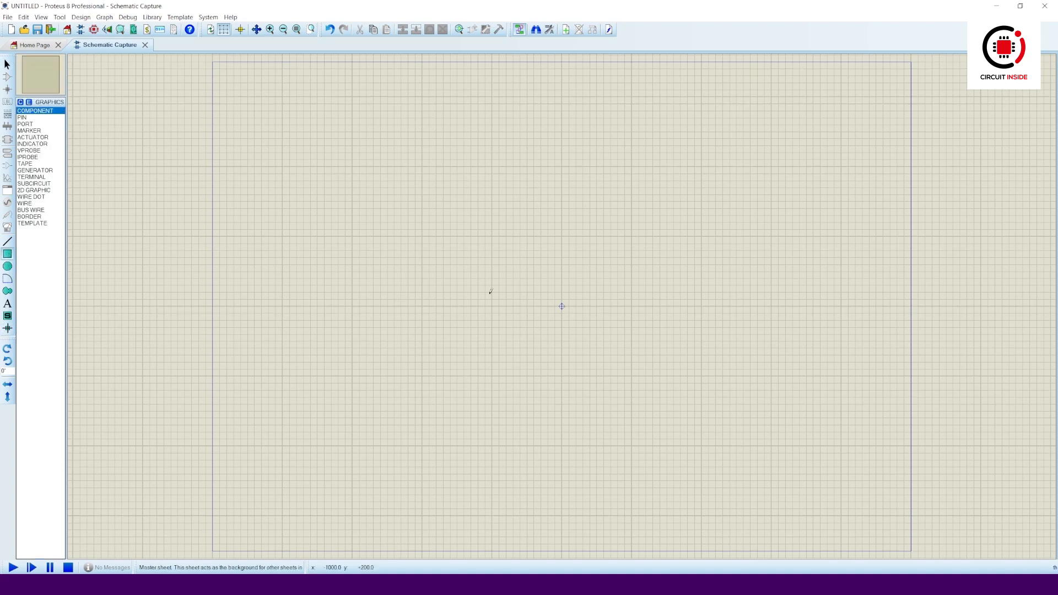
{"action": "left_click", "coordinate": [563, 306]}
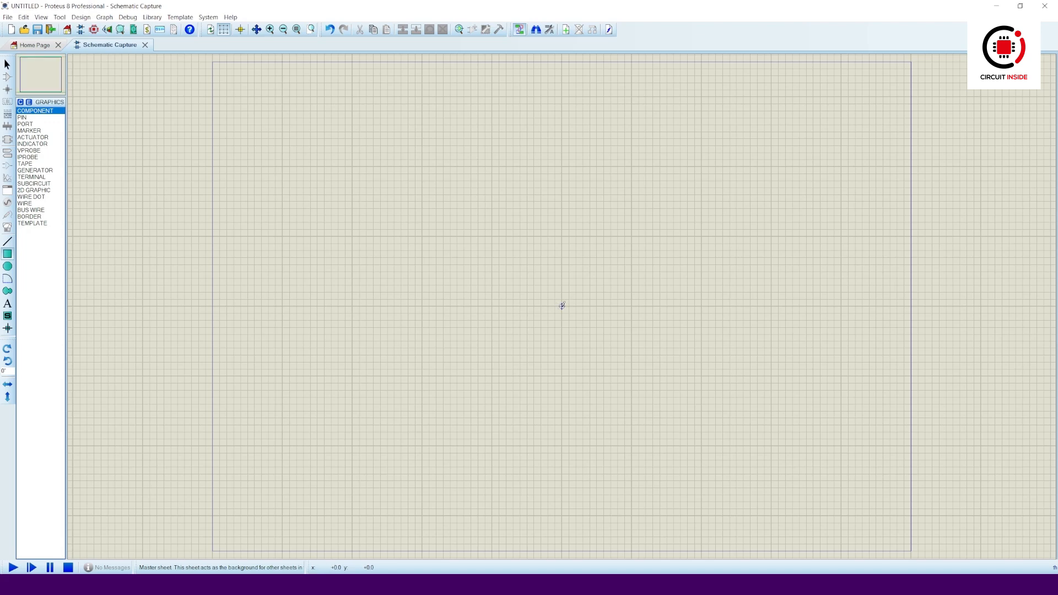
- Finish the rectangle down and to the right of the centre point and select it
{"action": "left_click", "coordinate": [682, 375]}
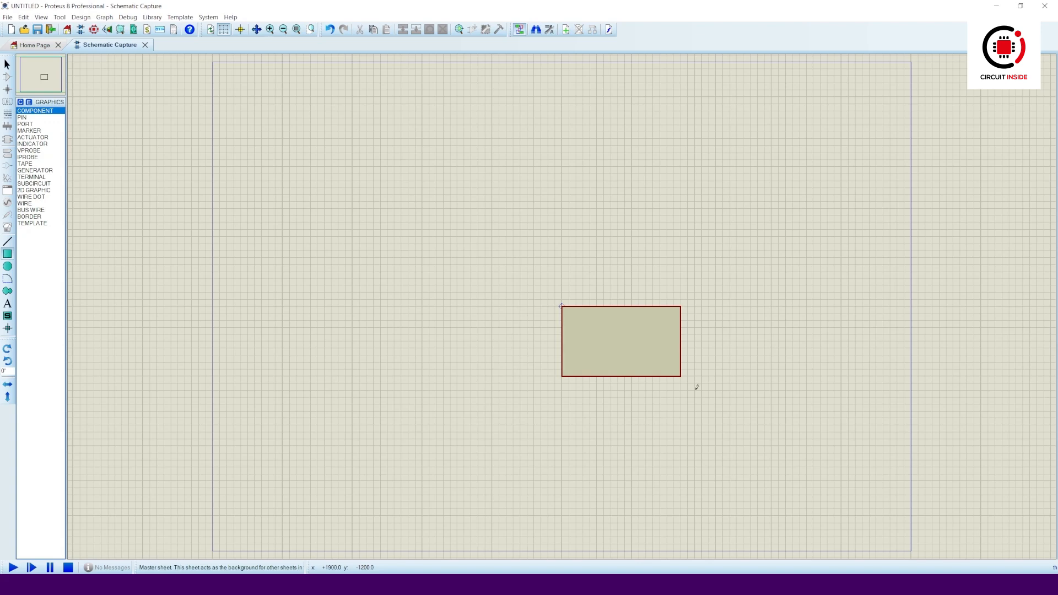
{"action": "left_click", "coordinate": [7, 64]}
{"action": "left_click", "coordinate": [573, 311]}
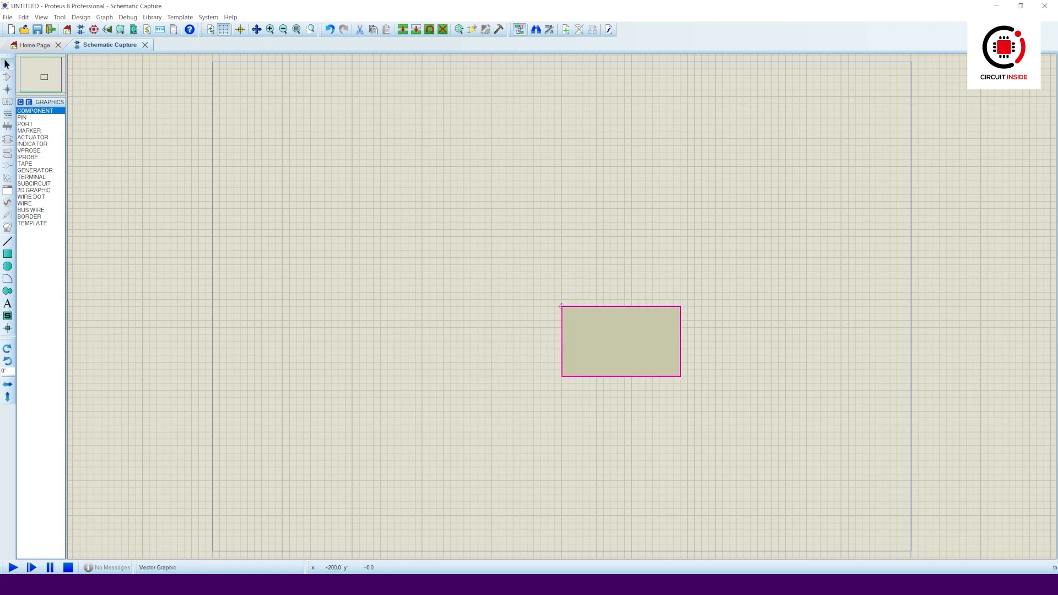
- Resize the rectangle to 5in wide by 1.2in high for this graphic only
{"action": "left_click", "coordinate": [574, 310]}
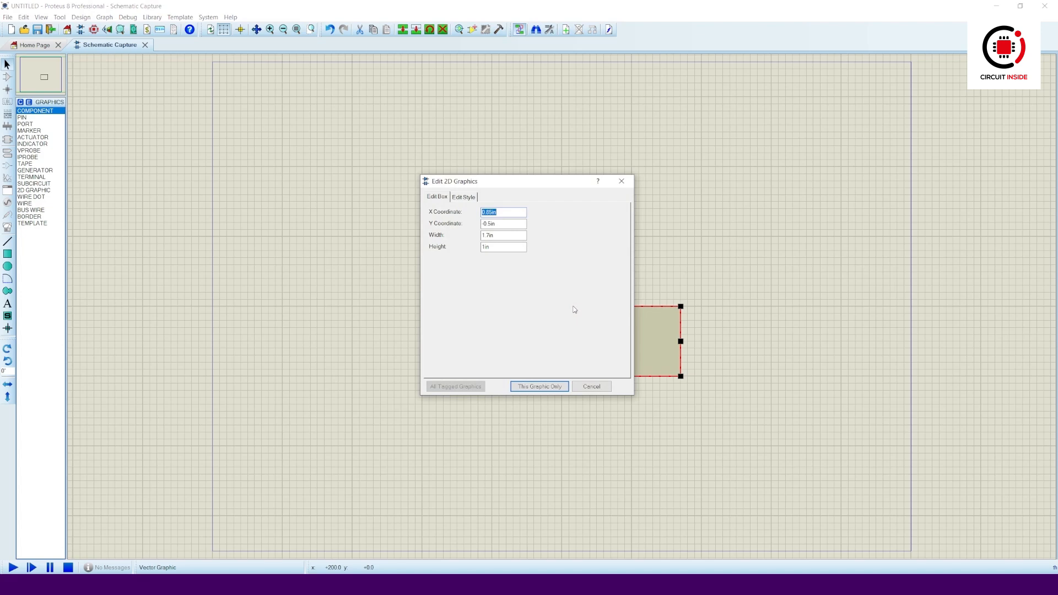
{"action": "left_click_drag", "start_coordinate": [490, 236], "coordinate": [482, 236]}
{"action": "type", "text": "5"}
{"action": "left_click", "coordinate": [486, 247]}
{"action": "type", "text": ".2"}
{"action": "left_click", "coordinate": [543, 387]}
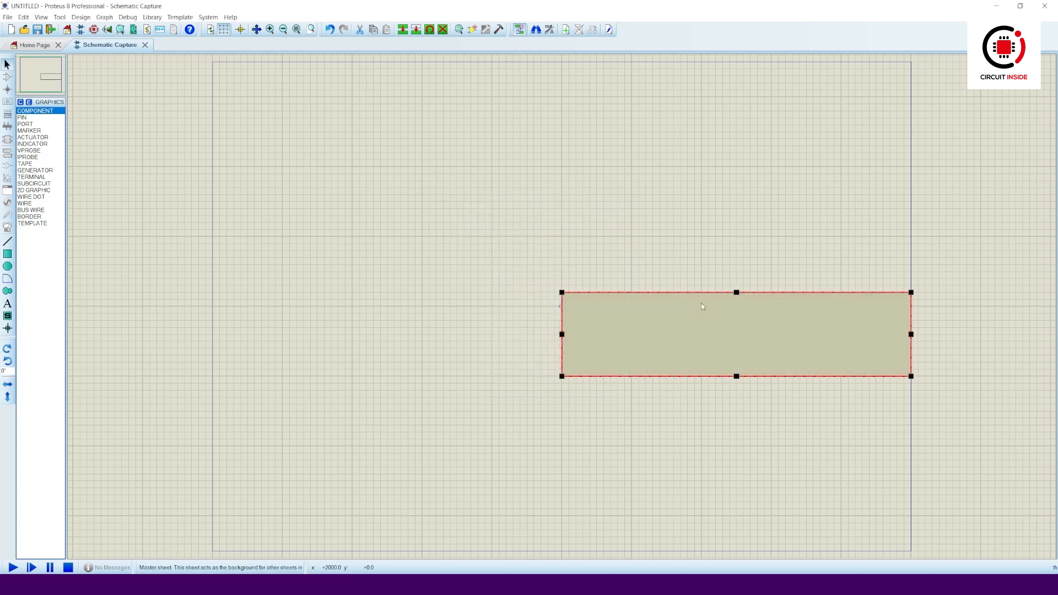
- Drag the rectangle into the sheet's bottom-right corner
{"action": "right_click", "coordinate": [633, 298]}
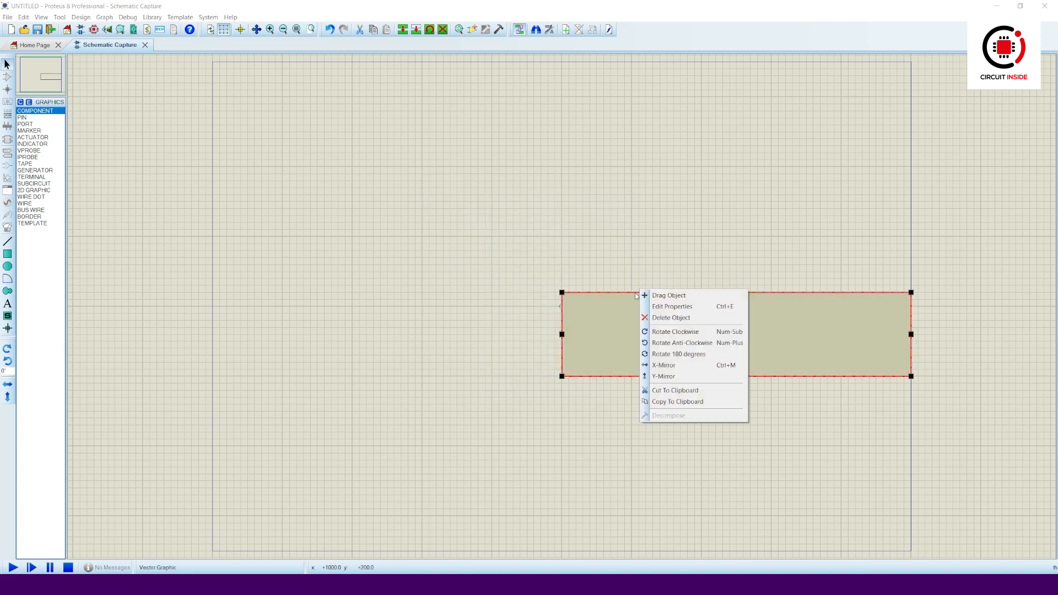
{"action": "left_click", "coordinate": [706, 296]}
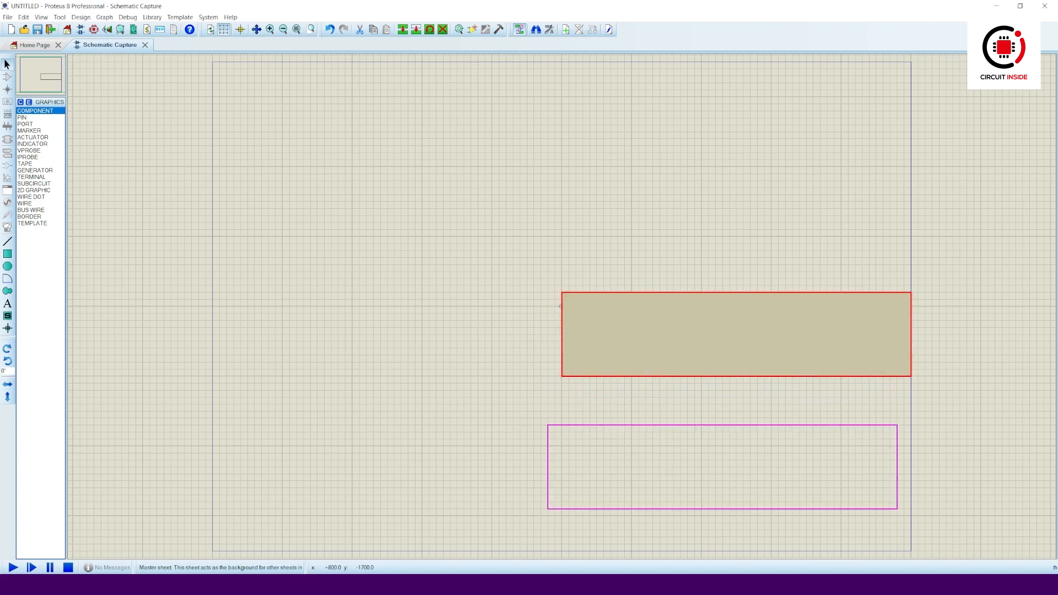
{"action": "left_click", "coordinate": [560, 306]}
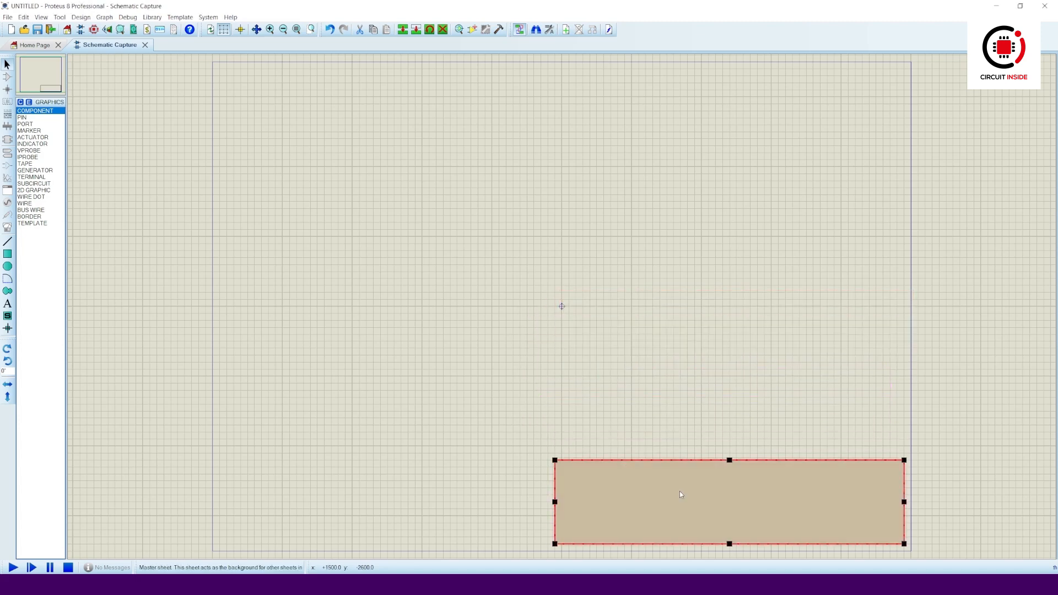
{"action": "scroll", "coordinate": [782, 516], "scroll_direction": "up", "scroll_amount": 1}
{"action": "scroll", "coordinate": [561, 306], "scroll_direction": "up", "scroll_amount": 1}
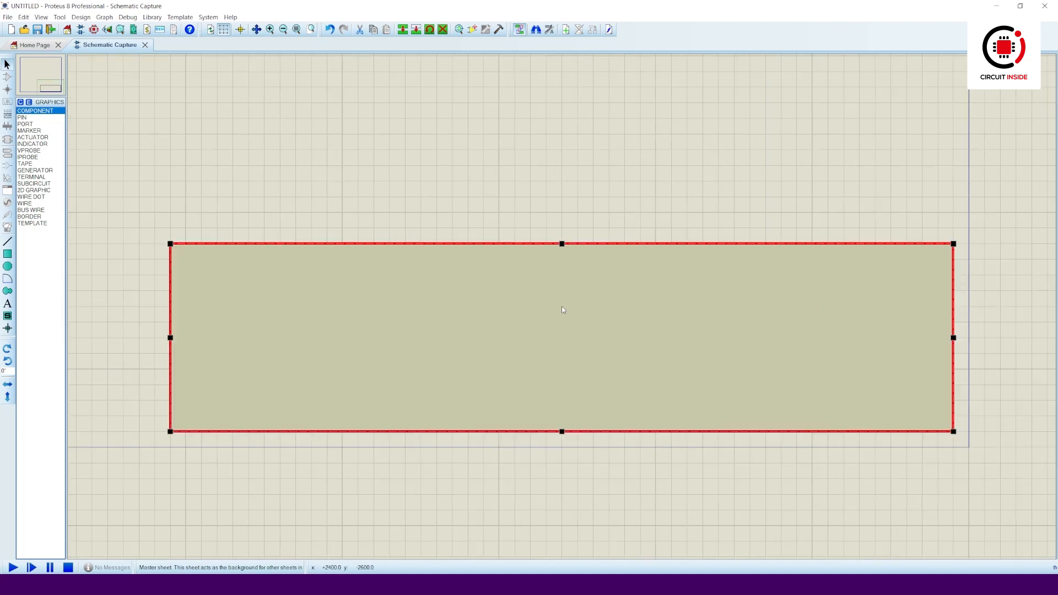
{"action": "left_click", "coordinate": [563, 212]}
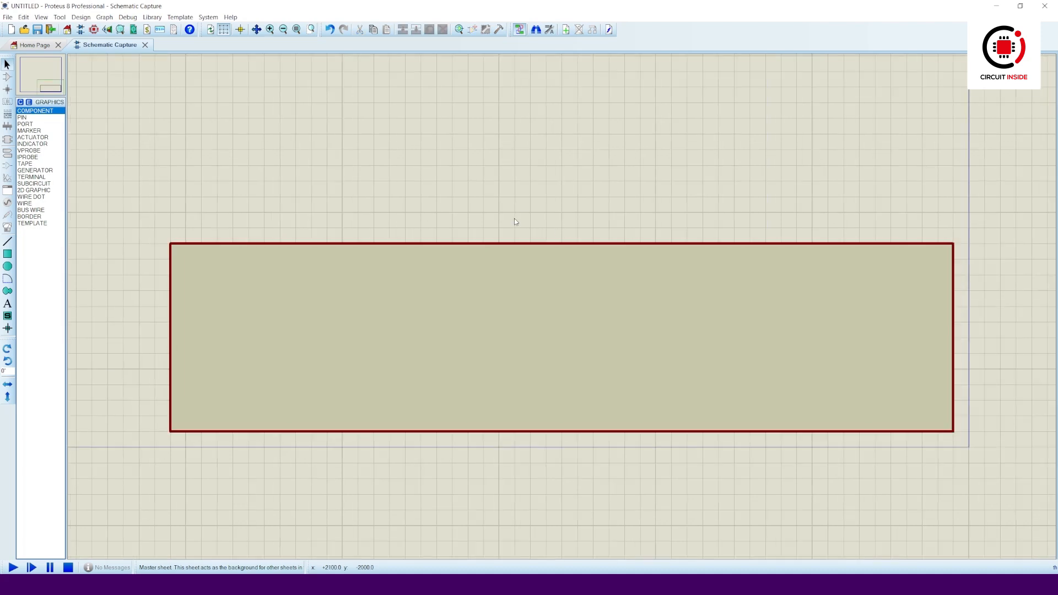
- Give the rectangle the 2D GRAPHIC global style for this graphic only
{"action": "left_click", "coordinate": [512, 247]}
{"action": "left_click", "coordinate": [512, 246]}
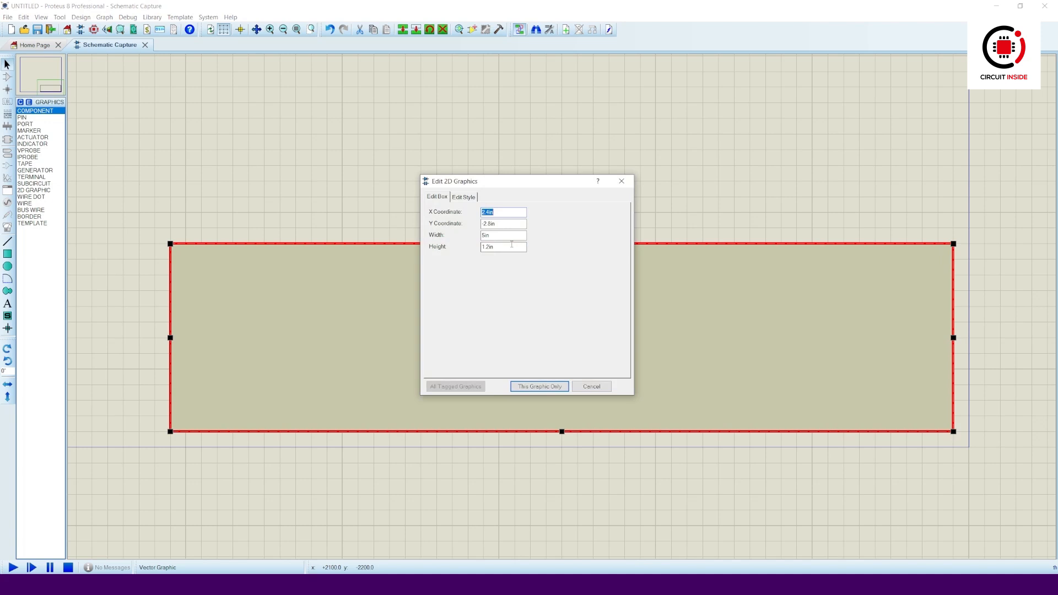
{"action": "left_click", "coordinate": [464, 196]}
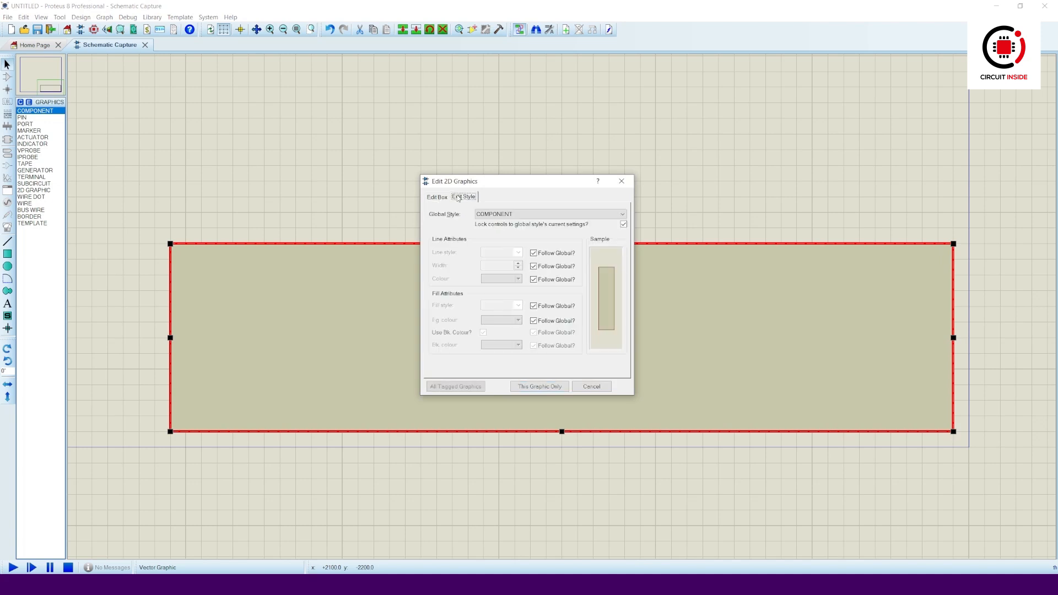
{"action": "left_click", "coordinate": [518, 215]}
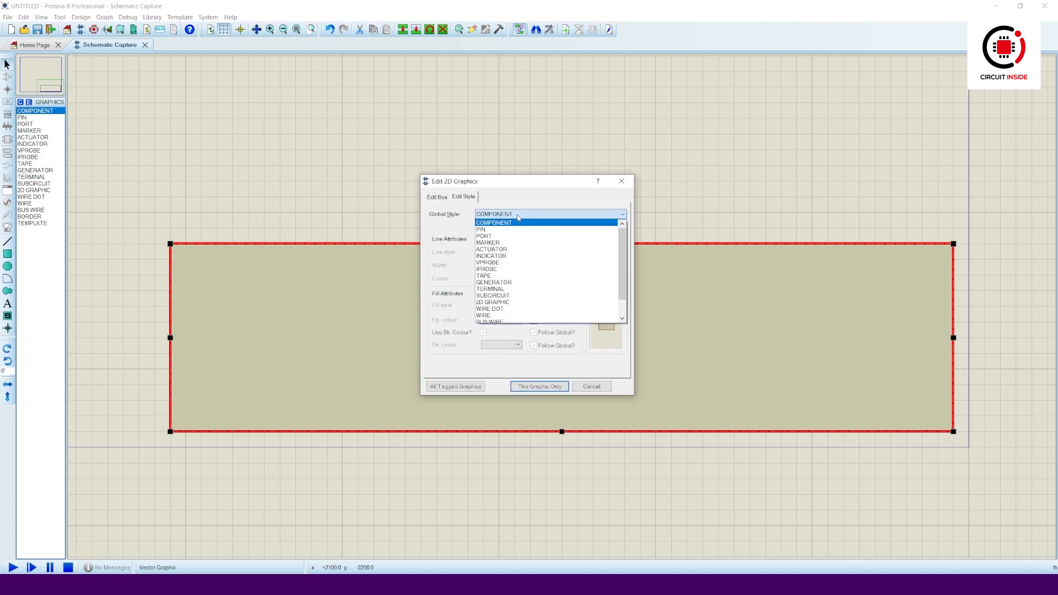
{"action": "left_click", "coordinate": [561, 302]}
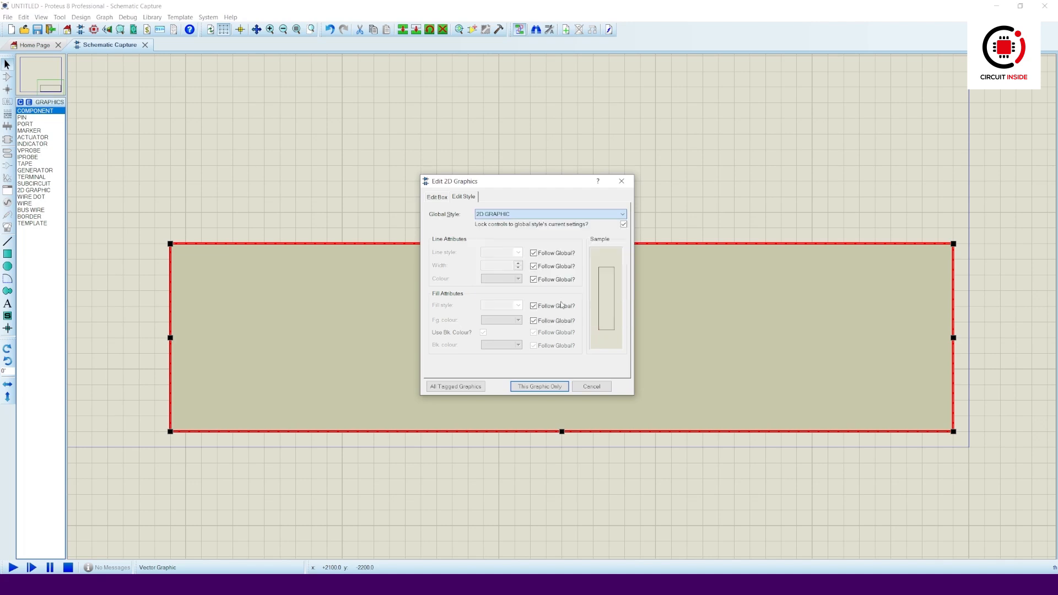
{"action": "left_click", "coordinate": [560, 387]}
{"action": "left_click", "coordinate": [567, 351]}
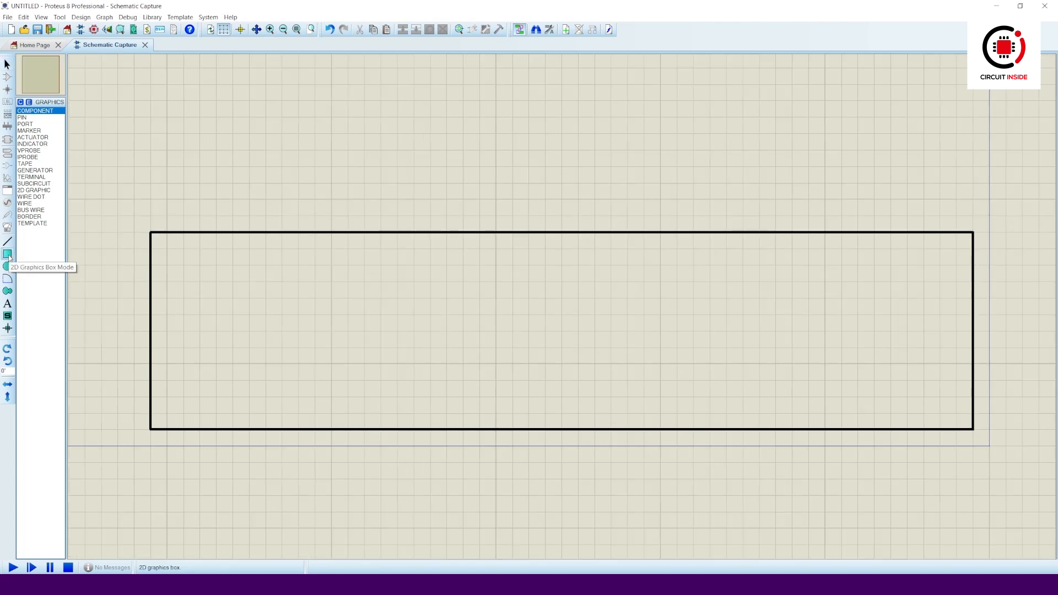
- Draw a new box above the outline and size it 1.2in by 1.2in
{"action": "left_click", "coordinate": [7, 254]}
{"action": "left_click_drag", "start_coordinate": [364, 150], "coordinate": [481, 247]}
{"action": "right_click", "coordinate": [402, 147]}
{"action": "left_click", "coordinate": [435, 164]}
{"action": "type", "text": "1.21.2"}
{"action": "key", "text": "Return"}
- Copy the square box to the outline's right end and move the original beside it
{"action": "right_click", "coordinate": [568, 156]}
{"action": "left_click", "coordinate": [607, 269]}
{"action": "right_click", "coordinate": [634, 113]}
{"action": "left_click", "coordinate": [677, 181]}
{"action": "left_click", "coordinate": [872, 330]}
{"action": "right_click", "coordinate": [568, 155]}
{"action": "left_click", "coordinate": [597, 163]}
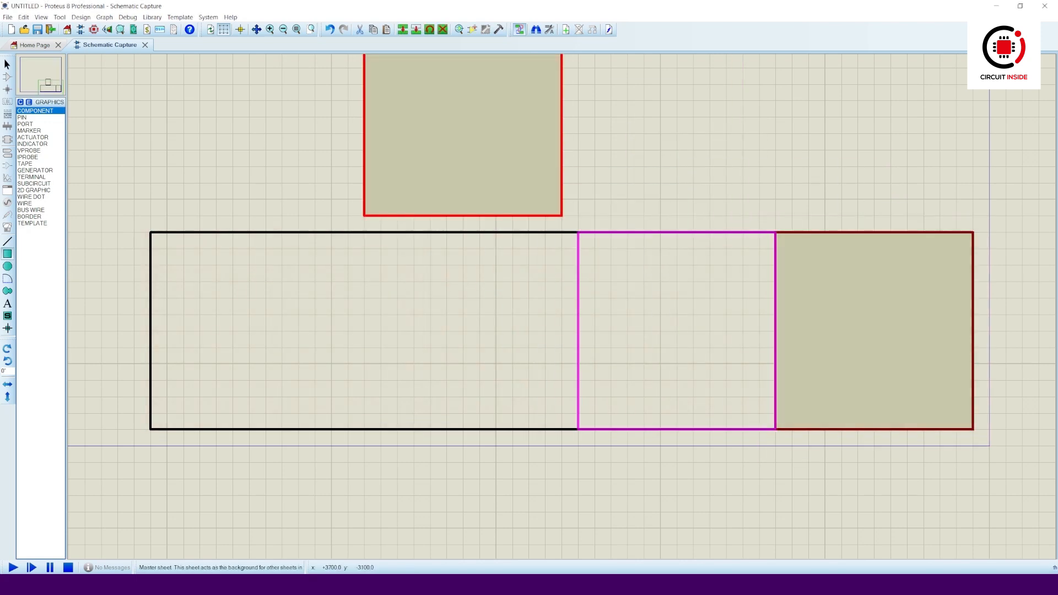
{"action": "left_click", "coordinate": [778, 369]}
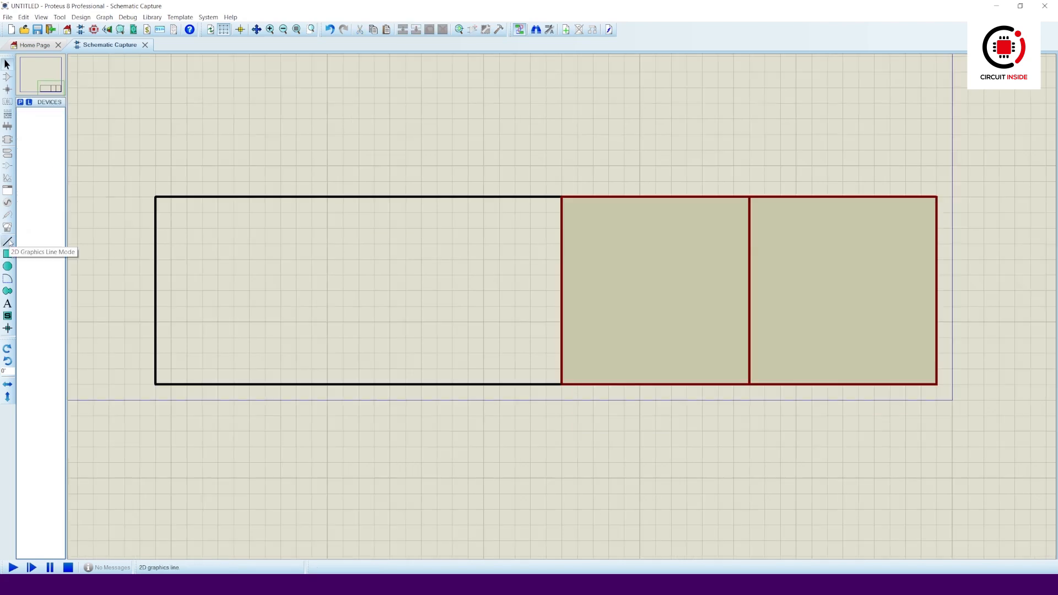
- Draw three horizontal divider lines across the left part of the title block
{"action": "left_click", "coordinate": [7, 242]}
{"action": "left_click", "coordinate": [157, 338]}
{"action": "left_click", "coordinate": [546, 336]}
{"action": "left_click", "coordinate": [159, 290]}
{"action": "left_click", "coordinate": [561, 290]}
{"action": "left_click", "coordinate": [157, 243]}
{"action": "left_click", "coordinate": [560, 243]}
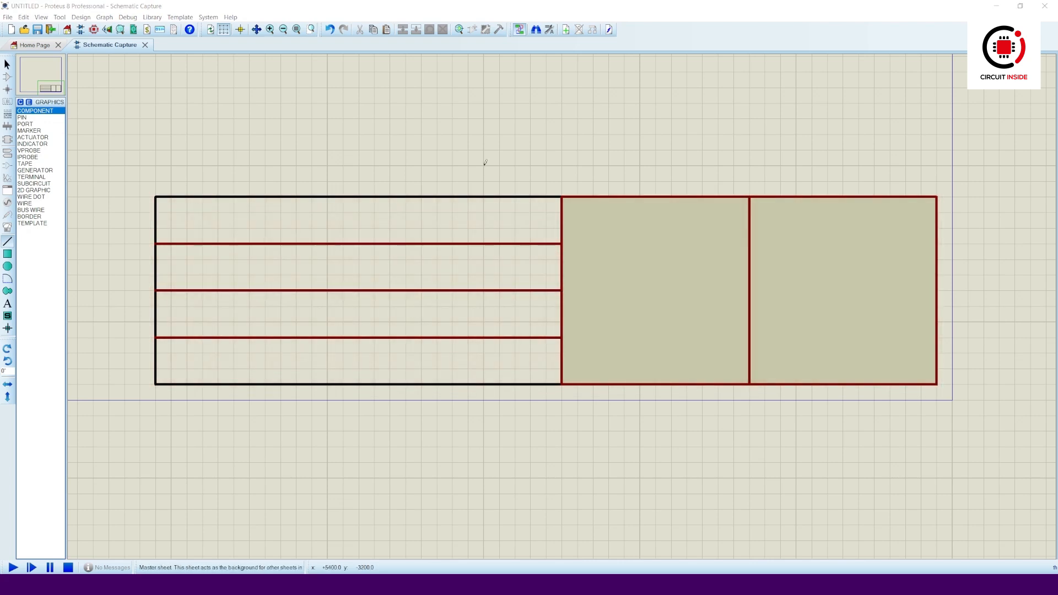
- Delete the middle box and draw a full-height vertical divider from top to bottom edge
{"action": "right_click", "coordinate": [564, 208]}
{"action": "right_click", "coordinate": [565, 204]}
{"action": "left_click", "coordinate": [562, 194]}
{"action": "left_click", "coordinate": [564, 382]}
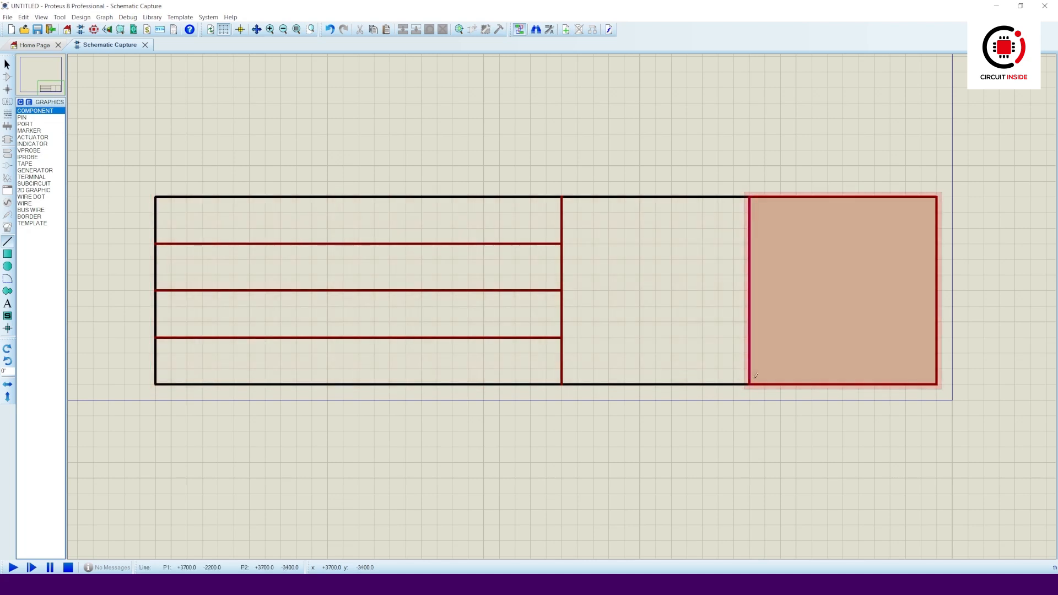
- Delete the filled square and add vertical dividers in the second and third rows
{"action": "right_click", "coordinate": [752, 381]}
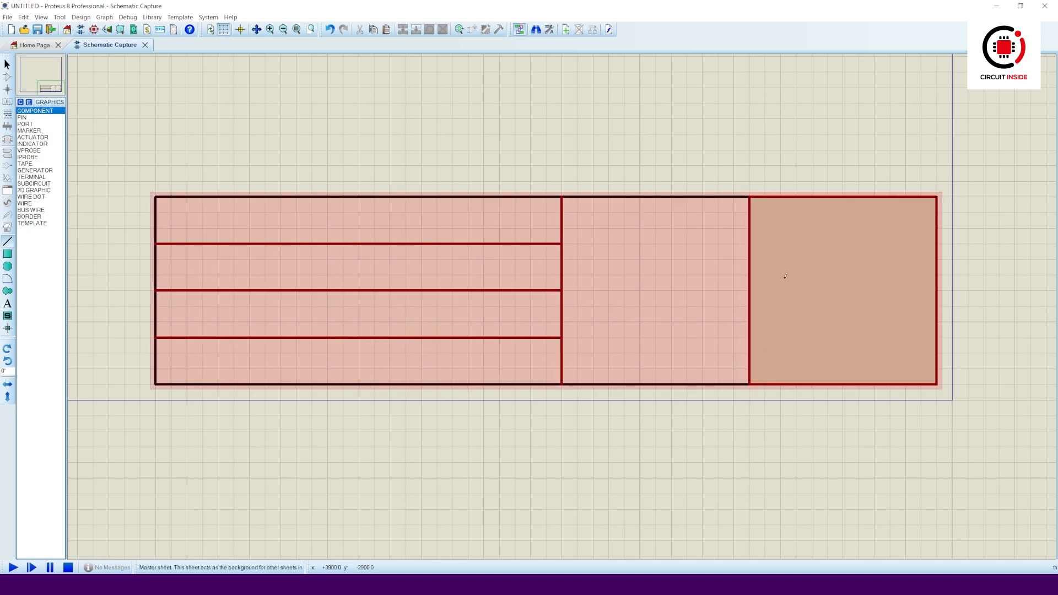
{"action": "right_click", "coordinate": [786, 196]}
{"action": "left_click", "coordinate": [823, 224]}
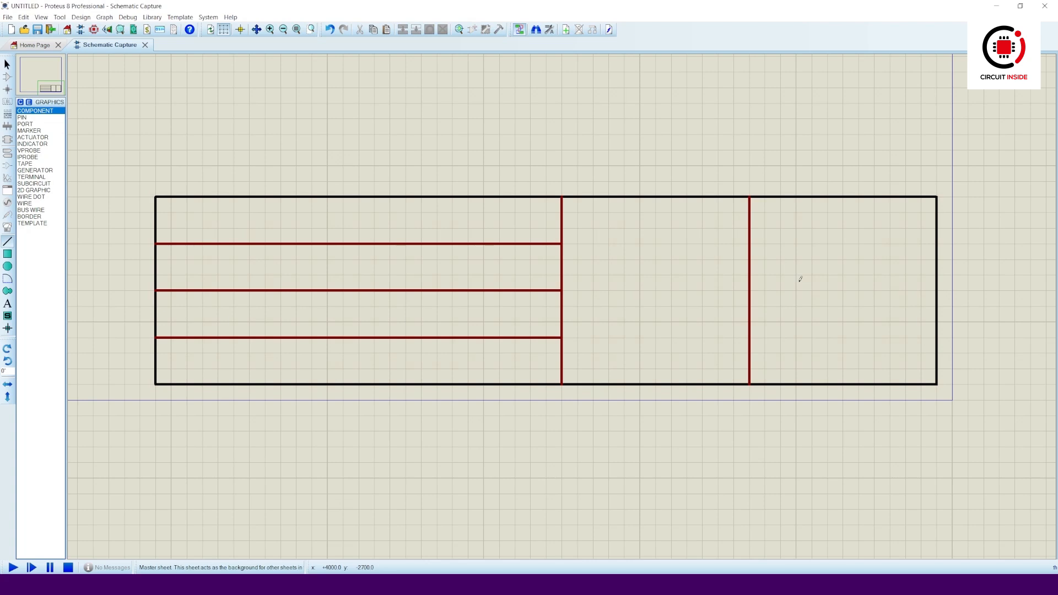
{"action": "left_click", "coordinate": [281, 244]}
{"action": "left_click", "coordinate": [281, 290]}
{"action": "left_click", "coordinate": [421, 244]}
{"action": "left_click", "coordinate": [421, 337]}
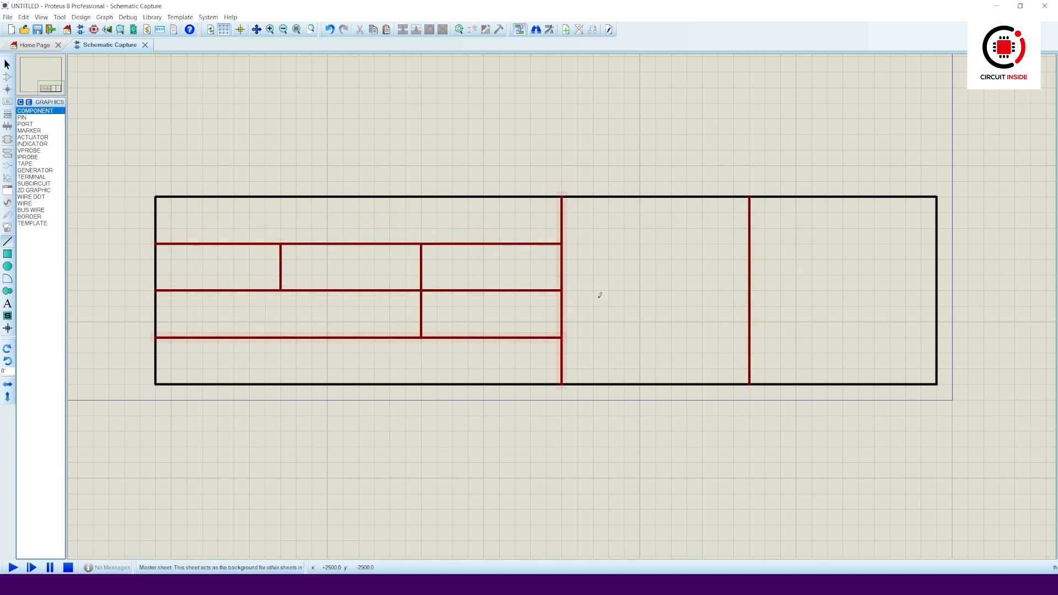
- Add the labels TITLE:, Size: and Number: in their cells
{"action": "left_click", "coordinate": [7, 303]}
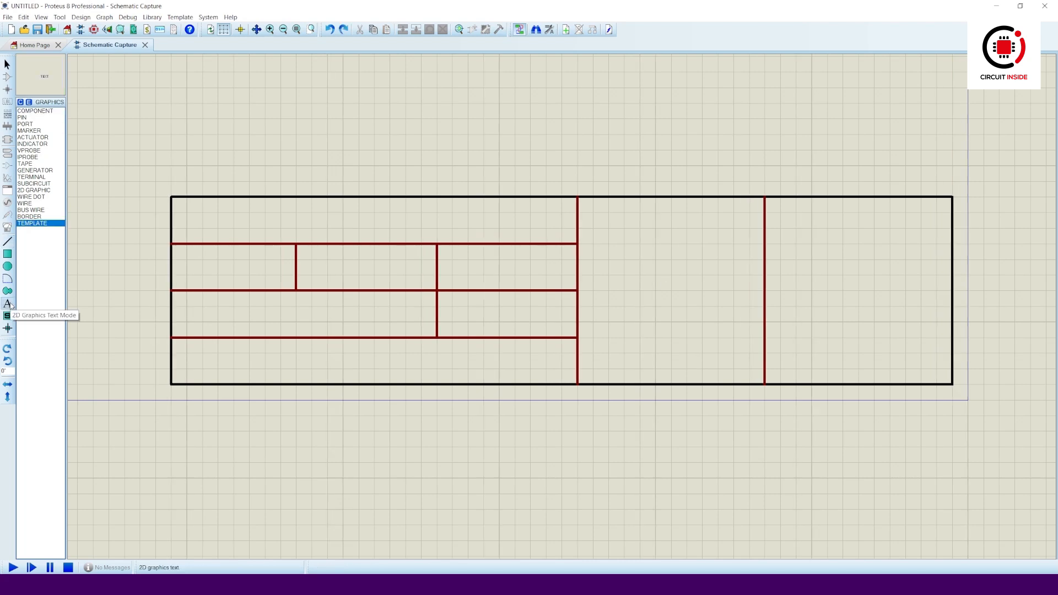
{"action": "left_click", "coordinate": [203, 228]}
{"action": "type", "text": "TITLE:"}
{"action": "key", "text": "Return"}
{"action": "left_click", "coordinate": [204, 270]}
{"action": "type", "text": "Size:"}
{"action": "key", "text": "Return"}
{"action": "left_click", "coordinate": [312, 270]}
{"action": "type", "text": "Number:"}
{"action": "key", "text": "Return"}
- Add the labels Revision:, Date:, Sheet of: and RnD Engineer: in their cells
{"action": "left_click", "coordinate": [478, 289]}
{"action": "type", "text": "Revision:"}
{"action": "key", "text": "Return"}
{"action": "left_click", "coordinate": [204, 317]}
{"action": "type", "text": "Date:"}
{"action": "key", "text": "Return"}
{"action": "left_click", "coordinate": [452, 317]}
{"action": "type", "text": "Sheet of:"}
{"action": "key", "text": "Return"}
{"action": "left_click", "coordinate": [575, 397]}
{"action": "type", "text": "RnD Engineer:"}
{"action": "key", "text": "Return"}
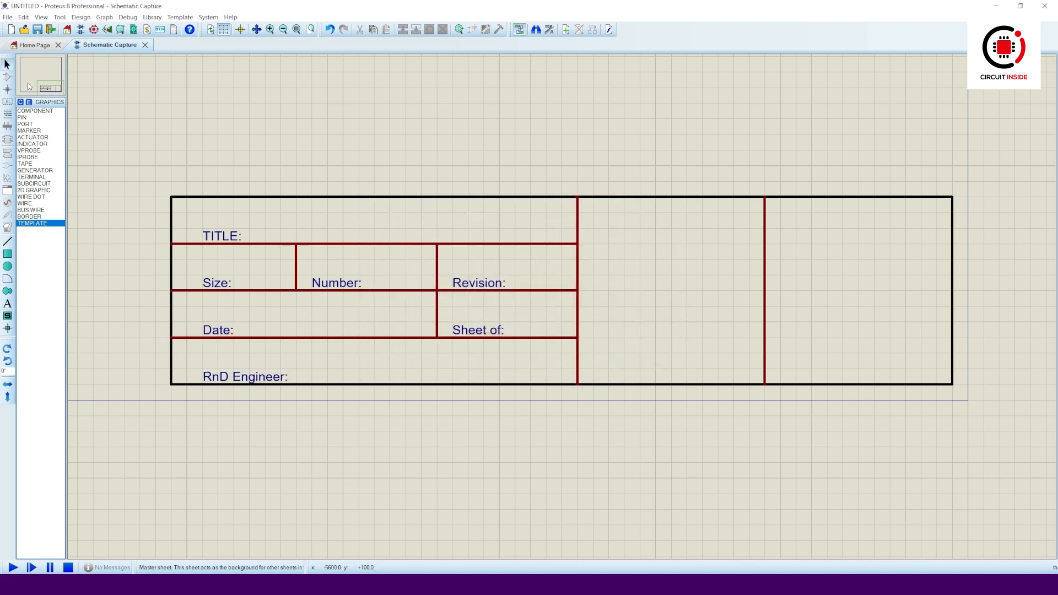
- Nudge all seven labels up and the left-column labels leftward to align them in their cells
{"action": "left_click_drag", "start_coordinate": [222, 236], "coordinate": [222, 221]}
{"action": "left_click_drag", "start_coordinate": [217, 282], "coordinate": [217, 267]}
{"action": "left_click_drag", "start_coordinate": [218, 329], "coordinate": [218, 315]}
{"action": "left_click_drag", "start_coordinate": [245, 374], "coordinate": [246, 361]}
{"action": "left_click_drag", "start_coordinate": [336, 283], "coordinate": [336, 267]}
{"action": "left_click_drag", "start_coordinate": [478, 283], "coordinate": [479, 267]}
{"action": "left_click_drag", "start_coordinate": [478, 329], "coordinate": [478, 314]}
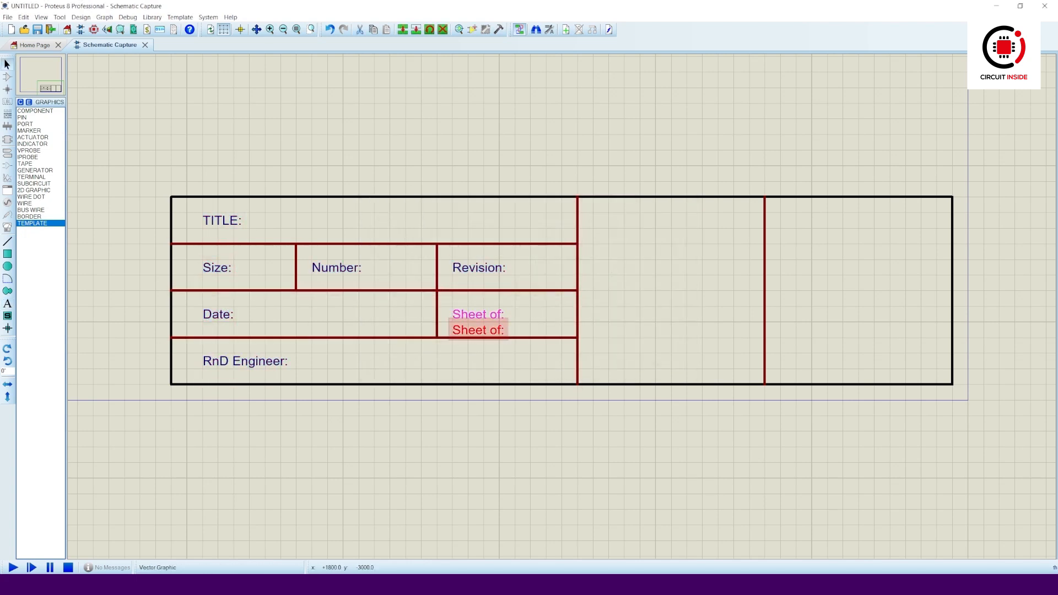
{"action": "mouse_move", "coordinate": [223, 228]}
{"action": "left_mouse_down"}
{"action": "mouse_move", "coordinate": [223, 212]}
{"action": "mouse_move", "coordinate": [210, 211]}
{"action": "mouse_move", "coordinate": [207, 228]}
{"action": "left_mouse_up"}
{"action": "left_click_drag", "start_coordinate": [214, 276], "coordinate": [197, 276]}
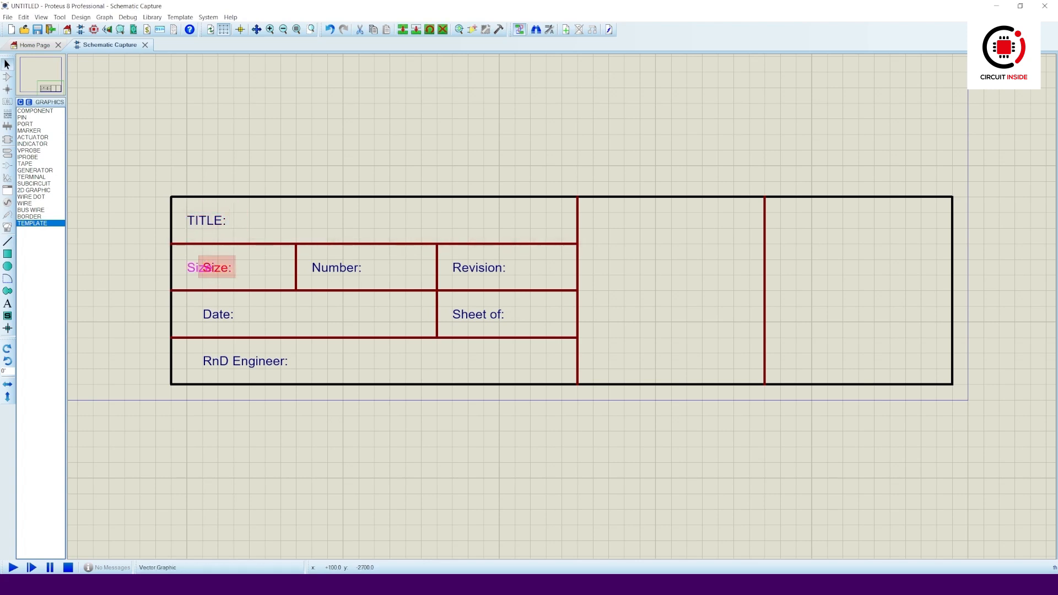
{"action": "left_click_drag", "start_coordinate": [216, 323], "coordinate": [201, 323]}
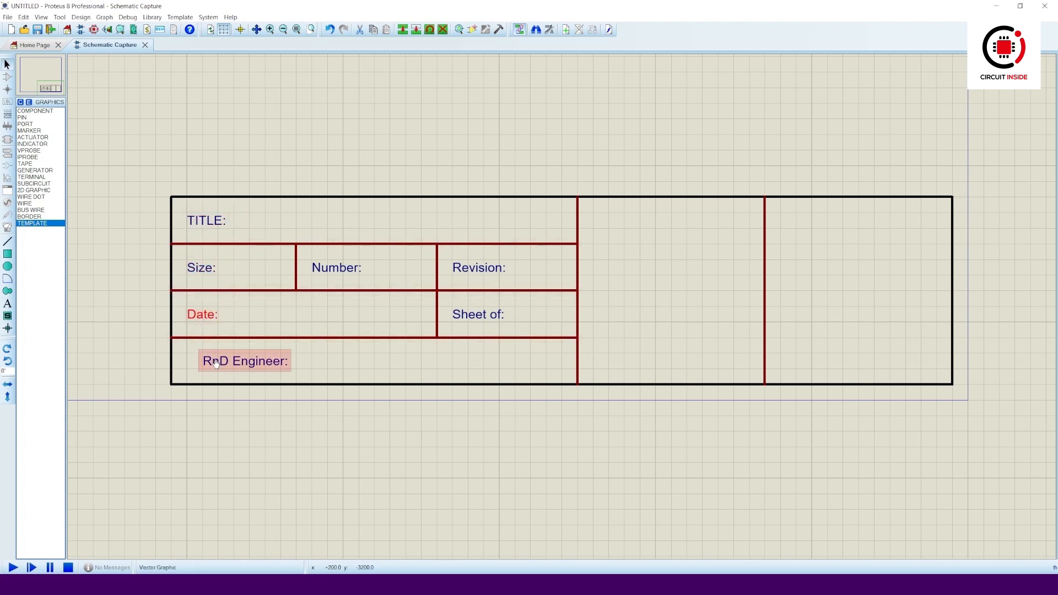
{"action": "left_click_drag", "start_coordinate": [220, 361], "coordinate": [205, 361]}
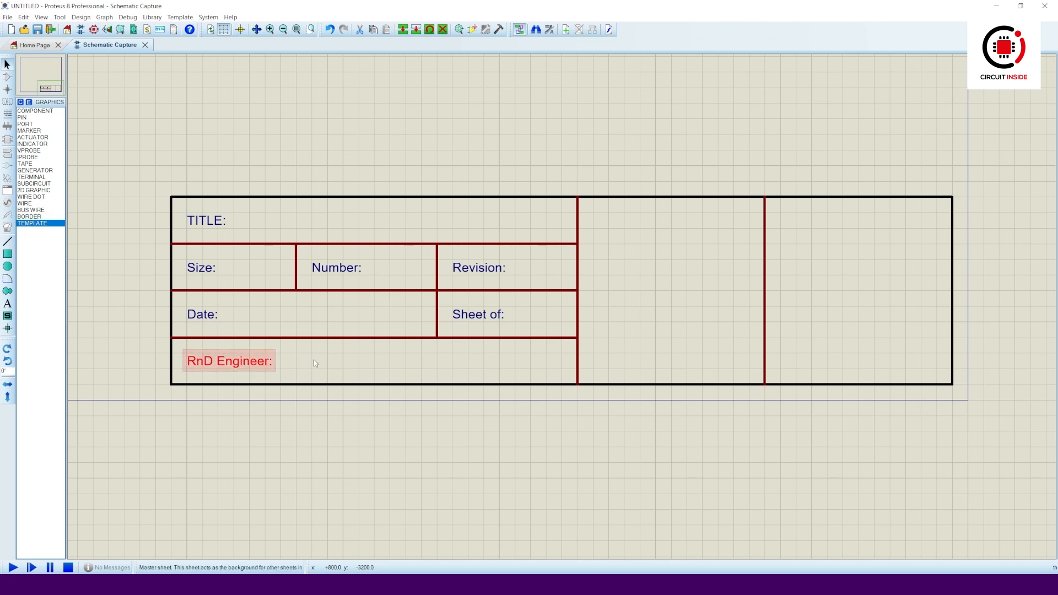
{"action": "left_click", "coordinate": [7, 305]}
{"action": "left_click", "coordinate": [260, 231]}
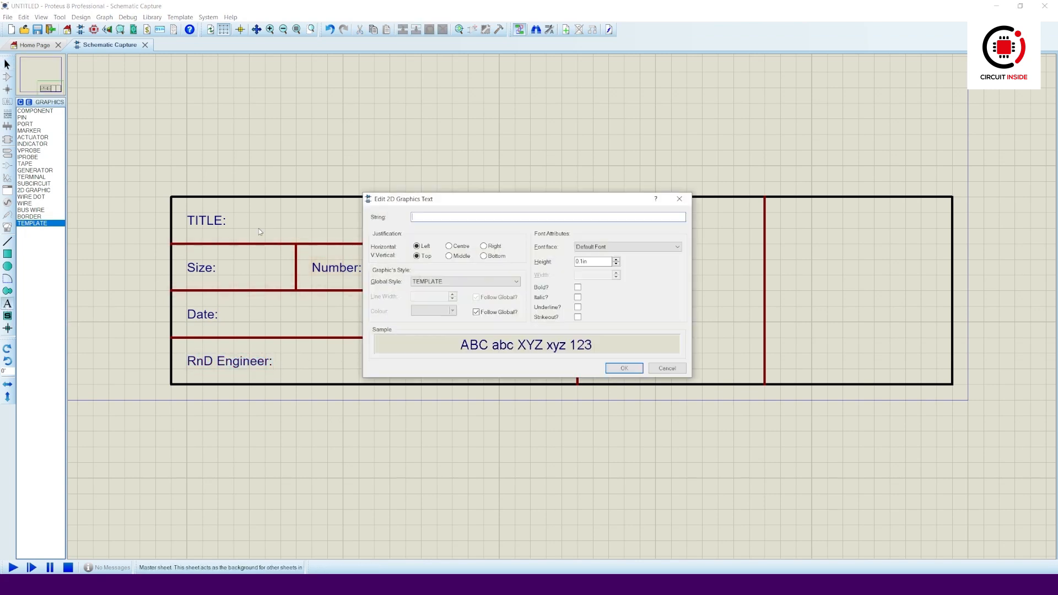
{"action": "type", "text": "@DTITLE"}
{"action": "key", "text": "Return"}
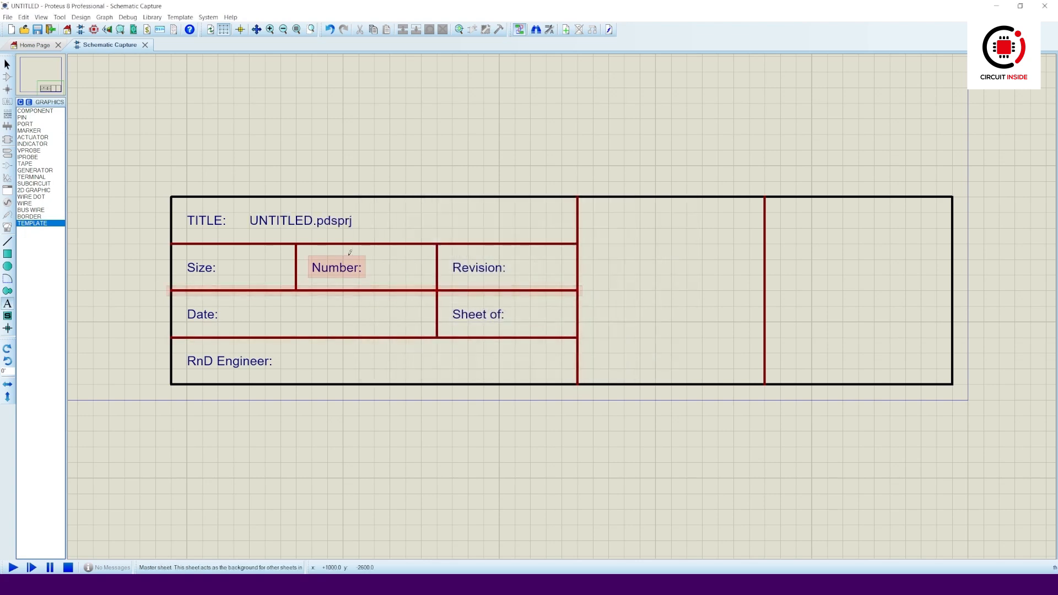
{"action": "left_click", "coordinate": [234, 268]}
{"action": "type", "text": "@"}
{"action": "type", "text": "IZE"}
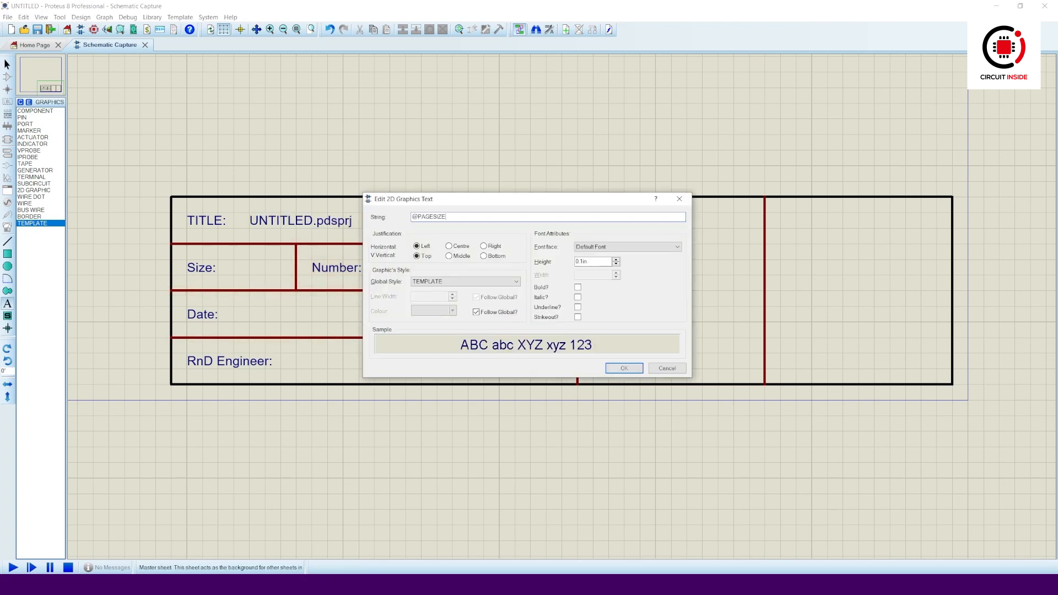
{"action": "left_click", "coordinate": [624, 368]}
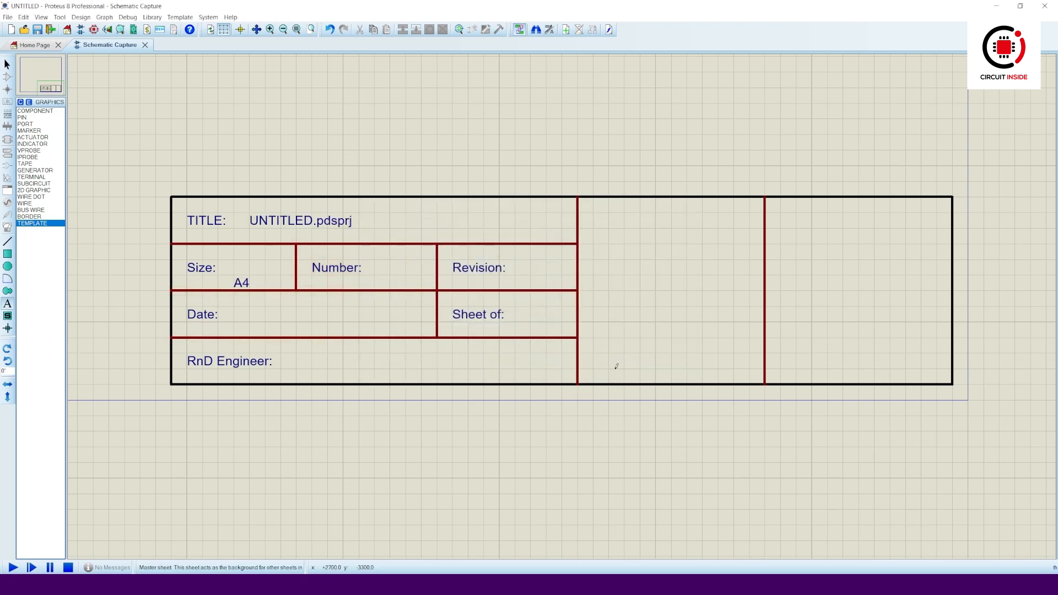
{"action": "left_click", "coordinate": [374, 265]}
{"action": "type", "text": "@DOCNO"}
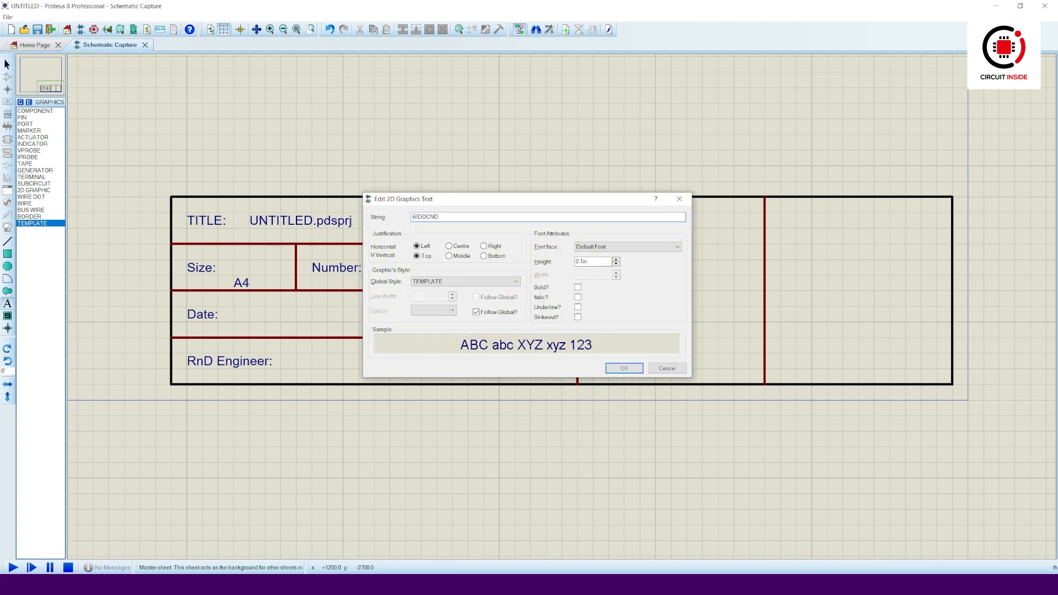
{"action": "key", "text": "Return"}
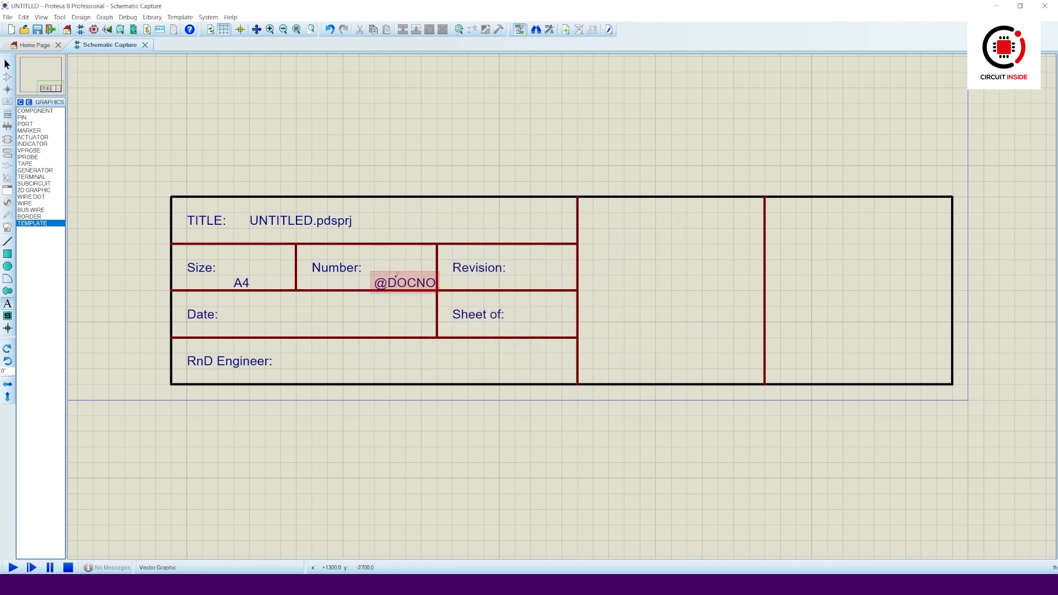
{"action": "left_click", "coordinate": [517, 268]}
{"action": "type", "text": "@REV"}
{"action": "key", "text": "Return"}
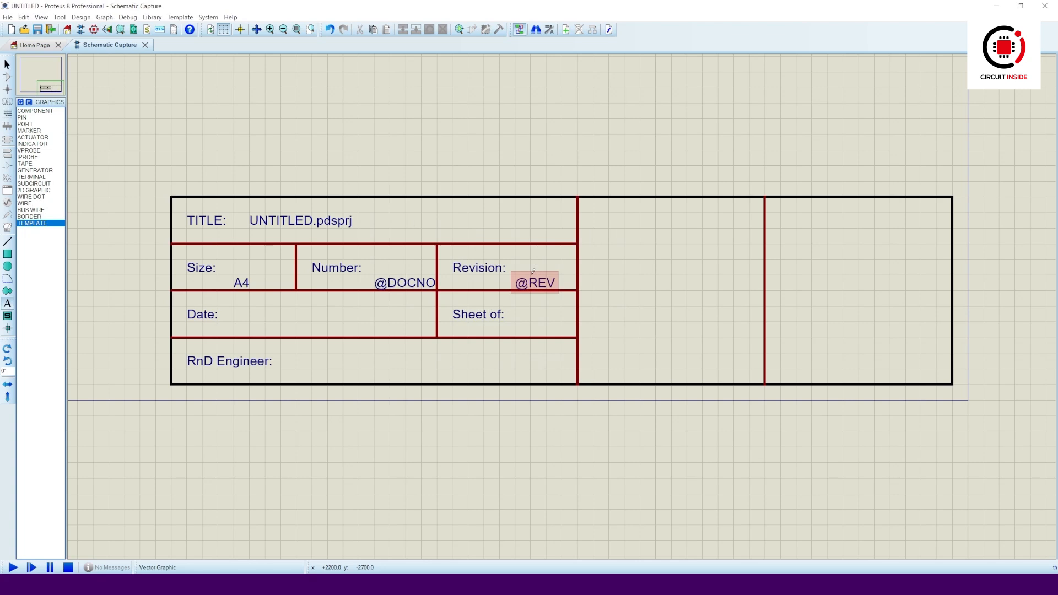
{"action": "left_click", "coordinate": [226, 313]}
{"action": "type", "text": "@"}
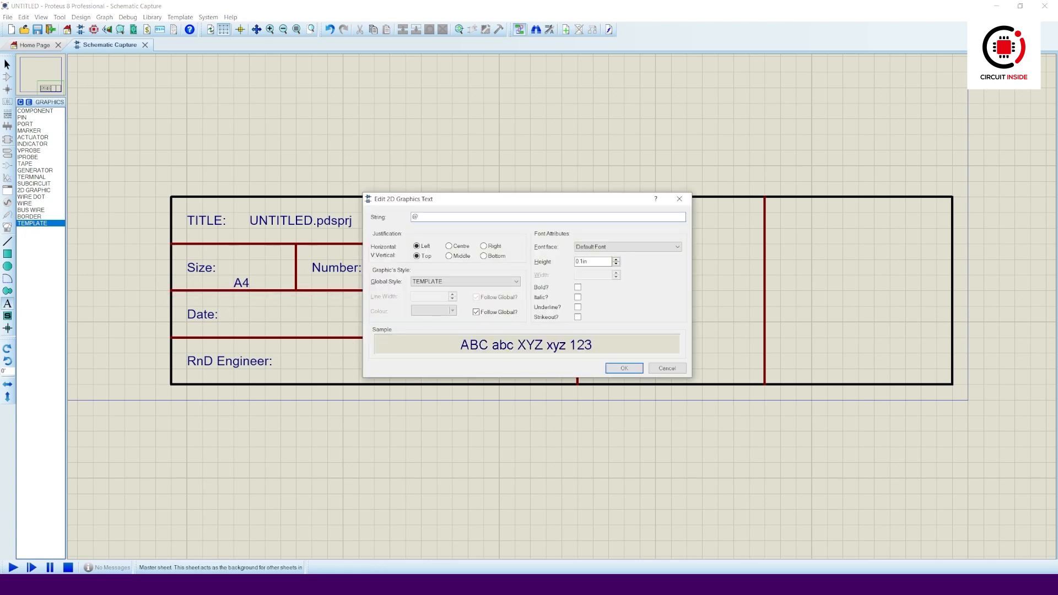
{"action": "type", "text": "WS_MDATE"}
{"action": "left_click", "coordinate": [624, 368]}
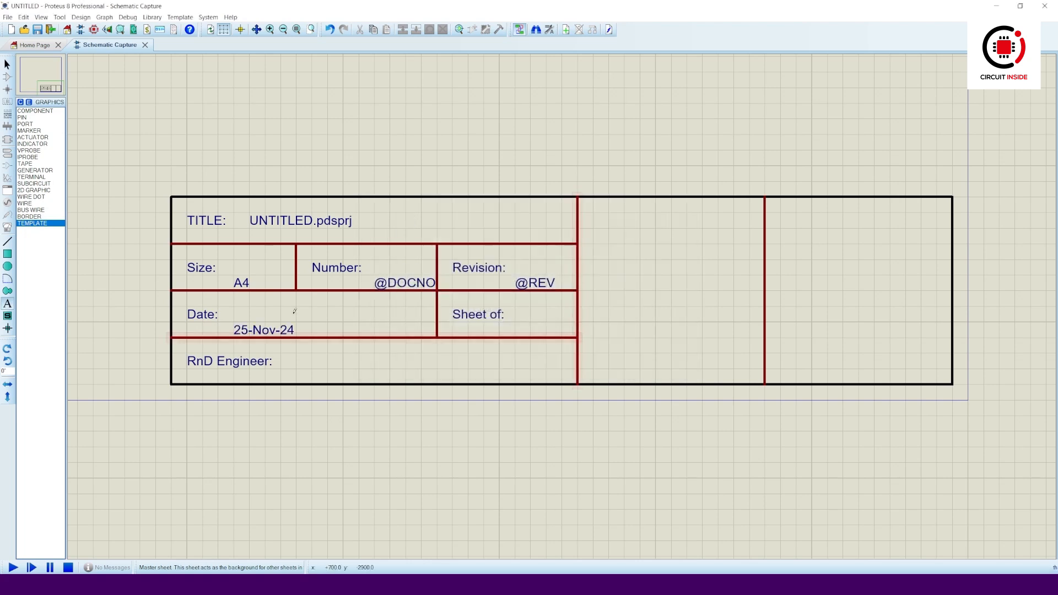
{"action": "left_click", "coordinate": [573, 347]}
{"action": "type", "text": "@PAGE"}
{"action": "key", "text": "Return"}
{"action": "left_click", "coordinate": [329, 375]}
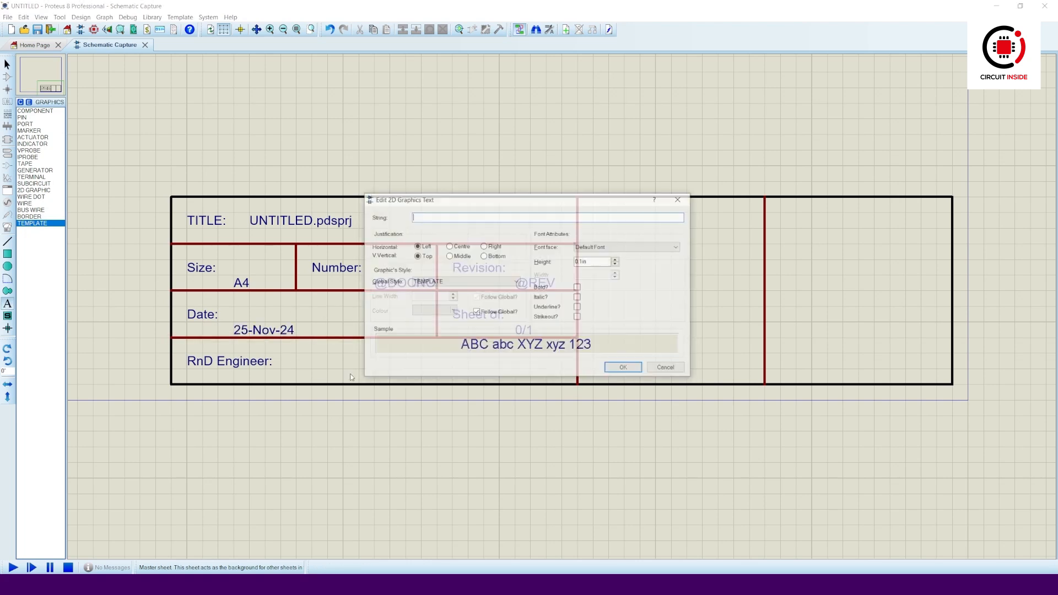
{"action": "type", "text": "@AUTHOR"}
{"action": "key", "text": "Return"}
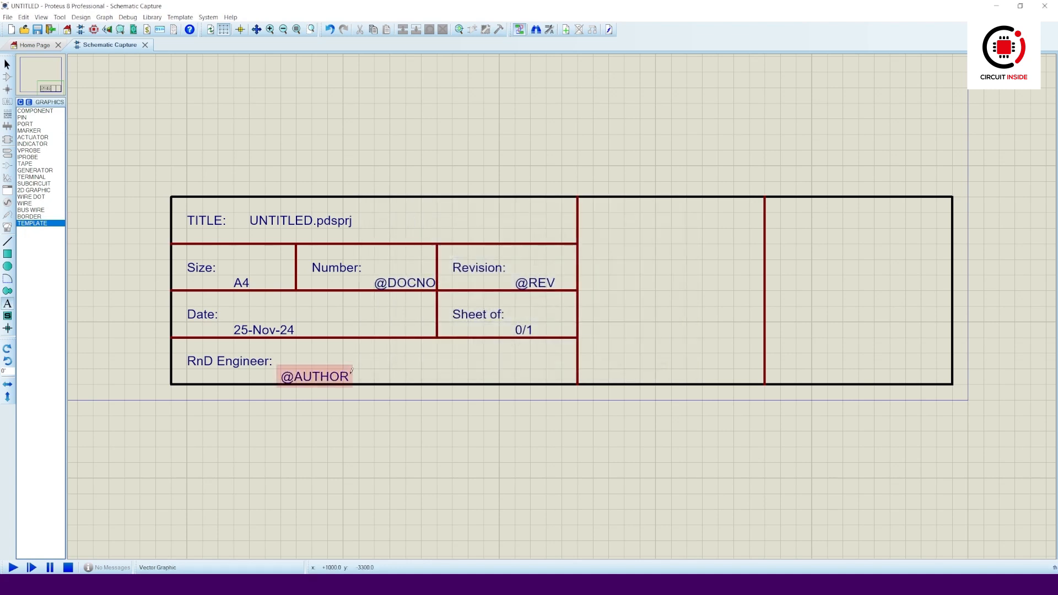
{"action": "left_click_drag", "start_coordinate": [243, 285], "coordinate": [243, 270]}
{"action": "mouse_move", "coordinate": [405, 283]}
{"action": "left_mouse_down"}
{"action": "mouse_move", "coordinate": [389, 269]}
{"action": "mouse_move", "coordinate": [405, 268]}
{"action": "left_mouse_up"}
{"action": "left_click_drag", "start_coordinate": [535, 282], "coordinate": [535, 269]}
{"action": "left_click_drag", "start_coordinate": [269, 332], "coordinate": [269, 317]}
{"action": "left_click_drag", "start_coordinate": [524, 330], "coordinate": [539, 316]}
{"action": "left_click_drag", "start_coordinate": [315, 377], "coordinate": [330, 361]}
{"action": "key", "text": "F8"}
- Open the Schematic Capture help page on The Header Block under General Concepts > Miscellaneous
{"action": "left_click", "coordinate": [231, 17]}
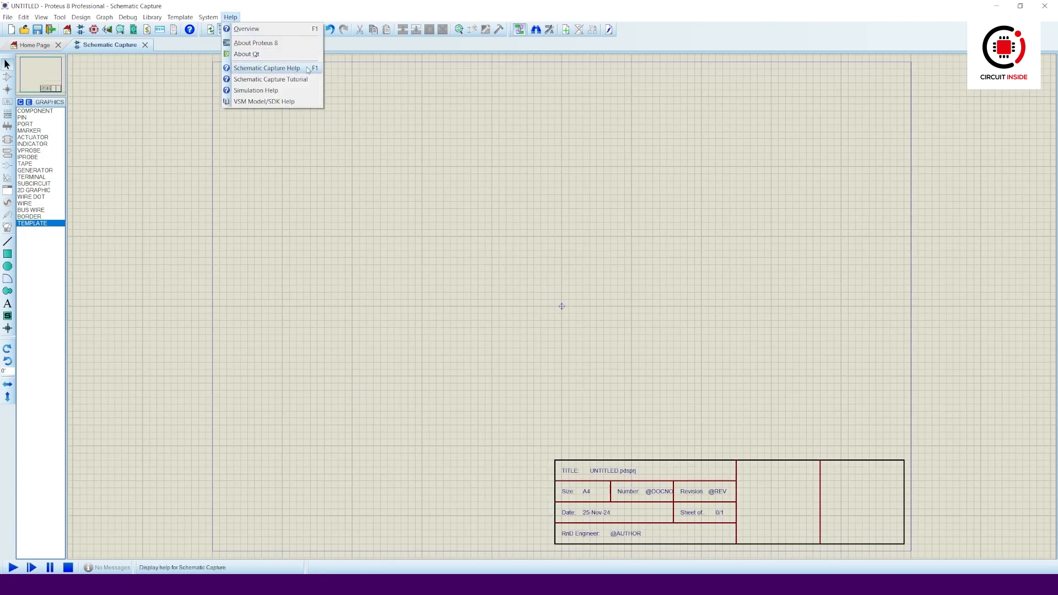
{"action": "left_click", "coordinate": [266, 68]}
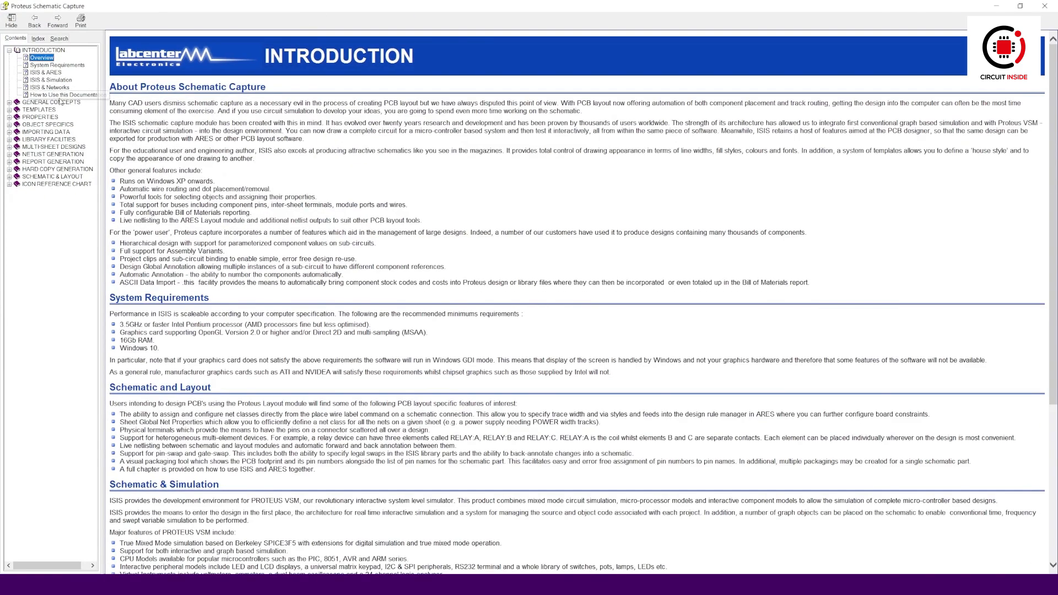
{"action": "left_click", "coordinate": [61, 102]}
{"action": "left_click", "coordinate": [47, 155]}
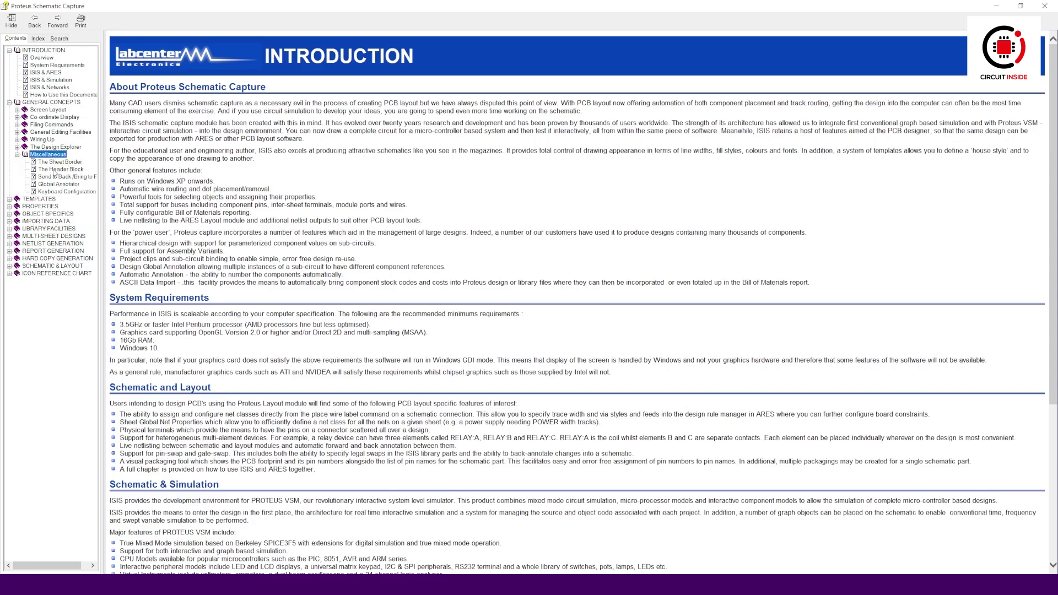
{"action": "left_click", "coordinate": [59, 184]}
- Review the header block keyword table, then start a text entry in the title block's middle section
{"action": "scroll", "coordinate": [368, 190], "scroll_direction": "up", "scroll_amount": 6}
{"action": "scroll", "coordinate": [369, 190], "scroll_direction": "up", "scroll_amount": 3}
{"action": "scroll", "coordinate": [368, 190], "scroll_direction": "down", "scroll_amount": 1}
{"action": "left_click_drag", "start_coordinate": [110, 63], "coordinate": [214, 63]}
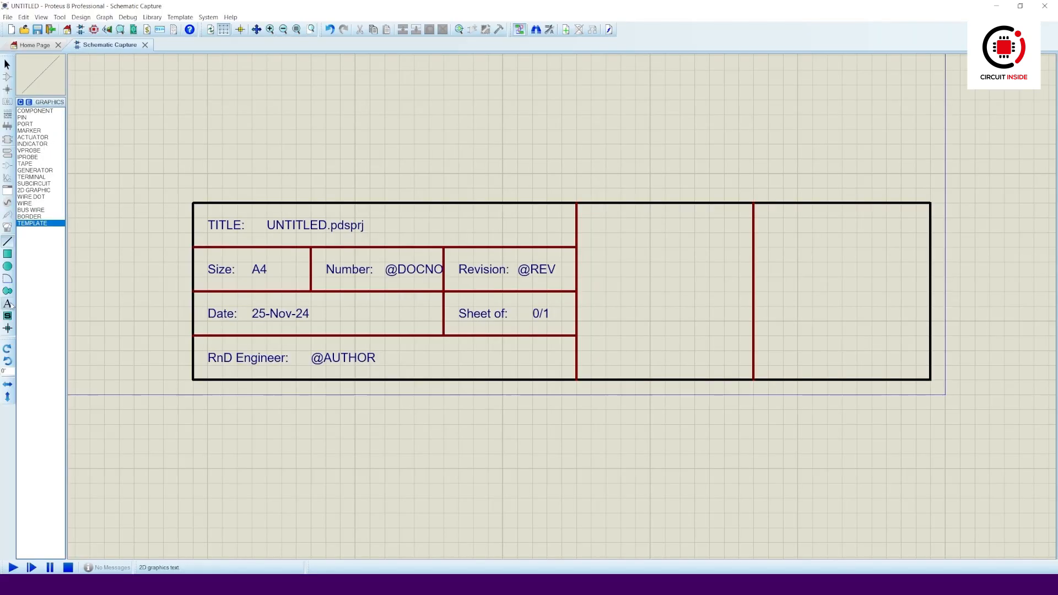
{"action": "left_click", "coordinate": [594, 232]}
- Enter the company name 'Circuit Inside' followed by its two postal address lines in the middle cell
{"action": "type", "text": "Circuit Inside"}
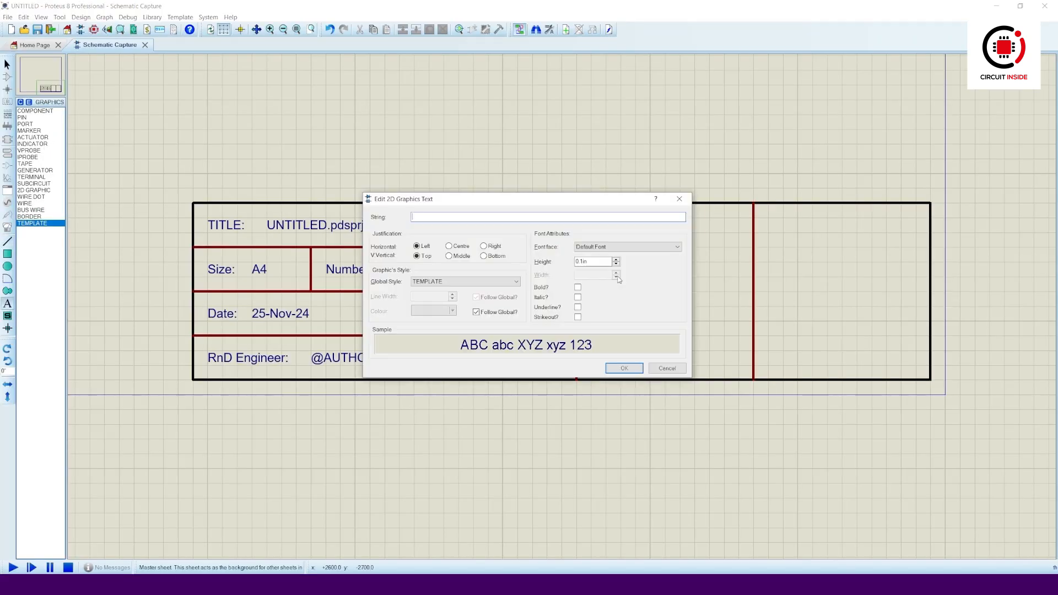
{"action": "type", "text": "2/1/E. Eden Center. Arambagh"}
{"action": "key", "text": "Return"}
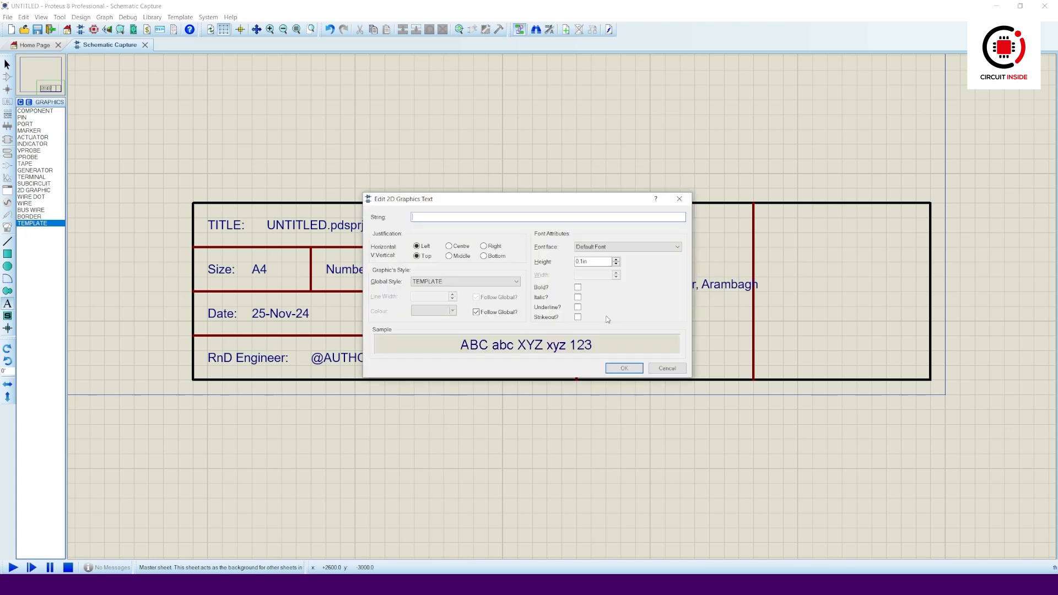
{"action": "type", "text": "Motijheel, Dhaka-1000"}
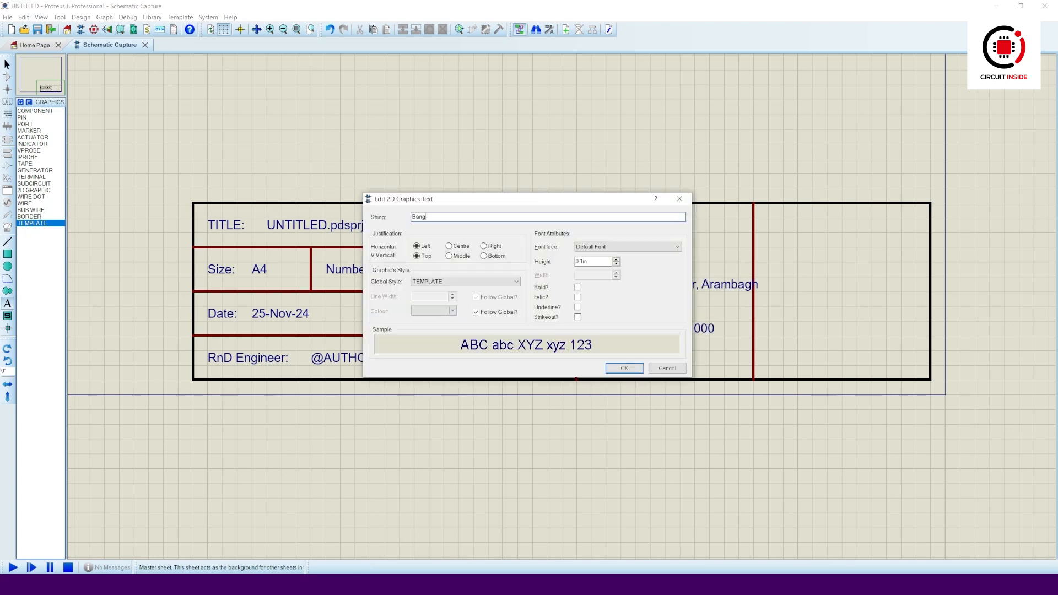
{"action": "key", "text": "Return"}
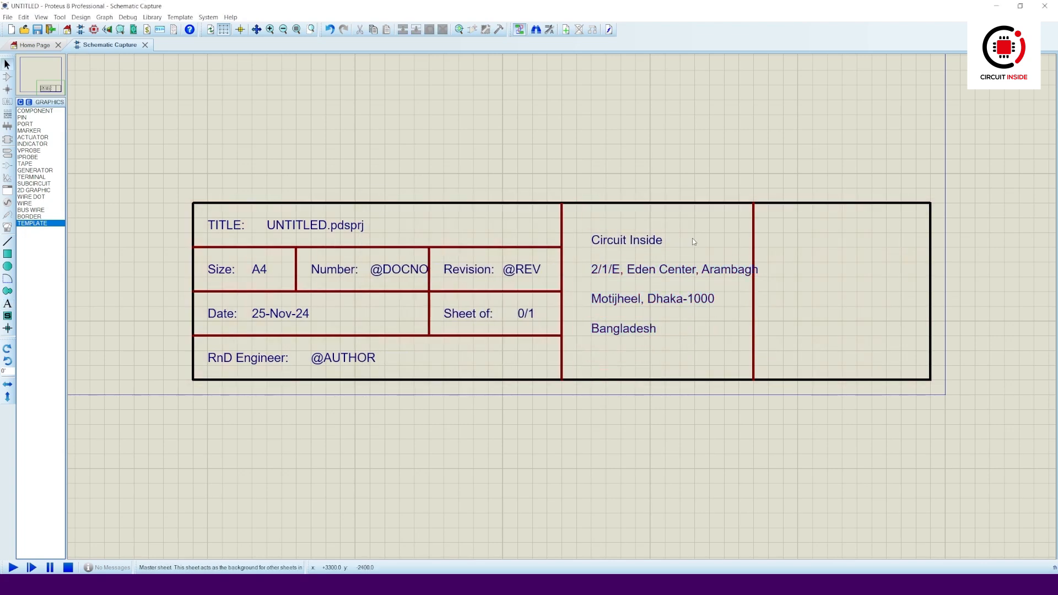
- Shift the address lines left within the cell and minimize Proteus
{"action": "left_click_drag", "start_coordinate": [635, 243], "coordinate": [605, 301]}
{"action": "left_click_drag", "start_coordinate": [621, 330], "coordinate": [607, 330]}
{"action": "left_click", "coordinate": [689, 347]}
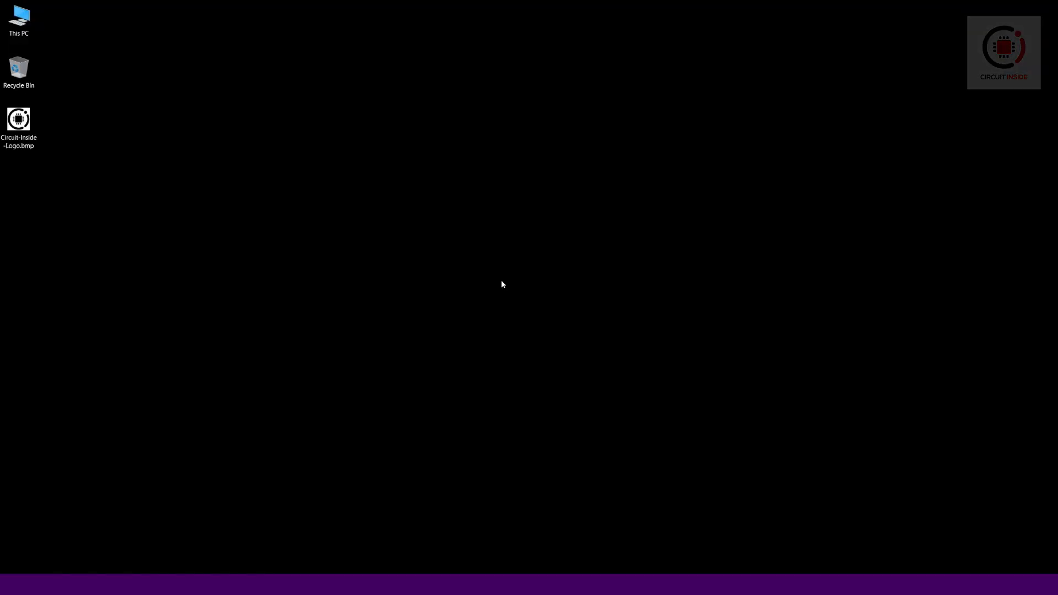
- Preview Circuit-Inside-Logo.bmp, then import it as a BMP image and place it on the master sheet
{"action": "double_click", "coordinate": [18, 122]}
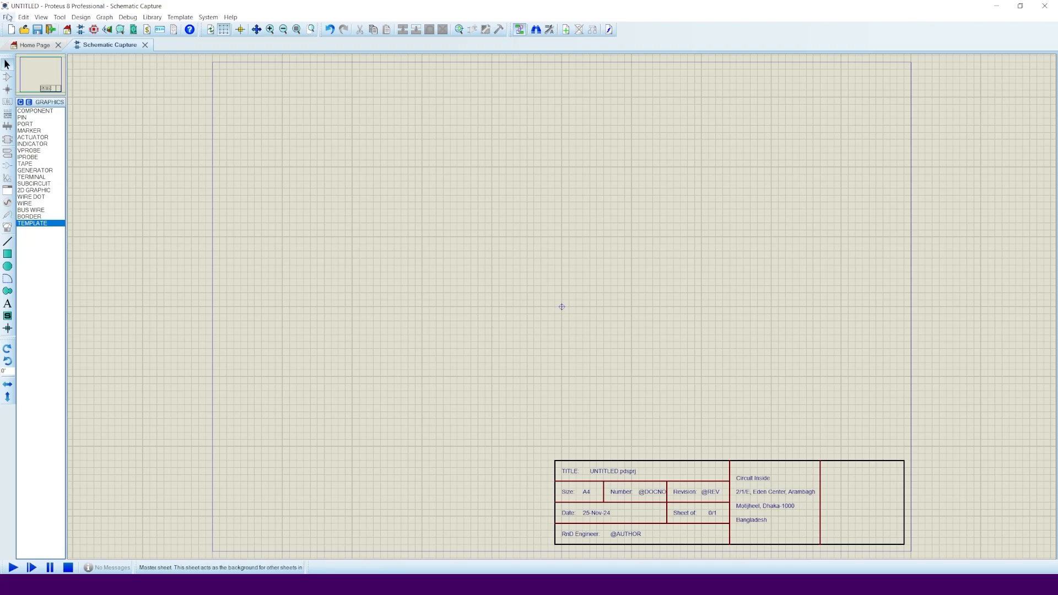
{"action": "left_click", "coordinate": [8, 17]}
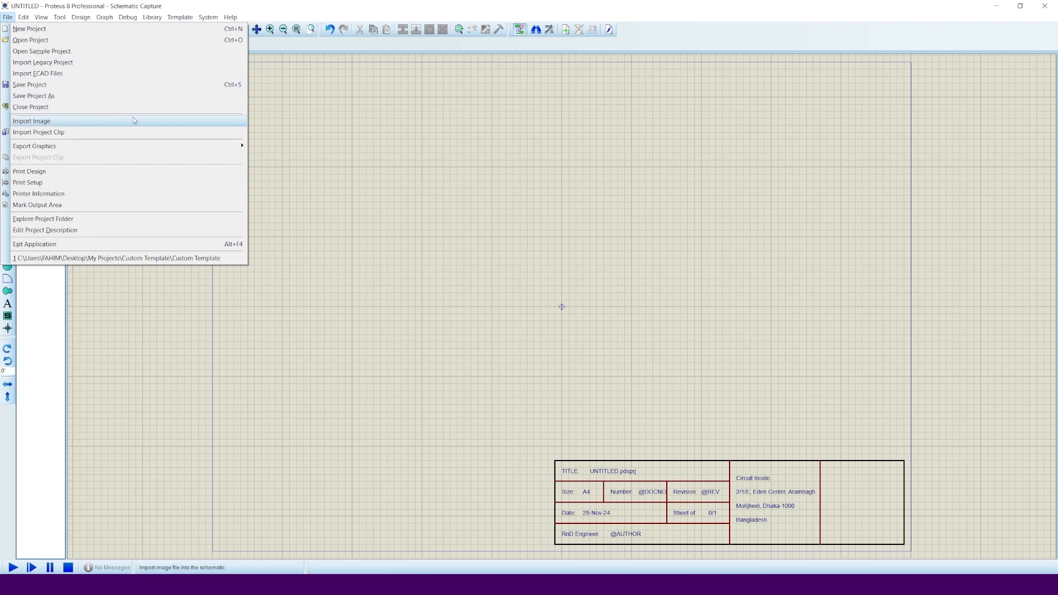
{"action": "left_click", "coordinate": [148, 122]}
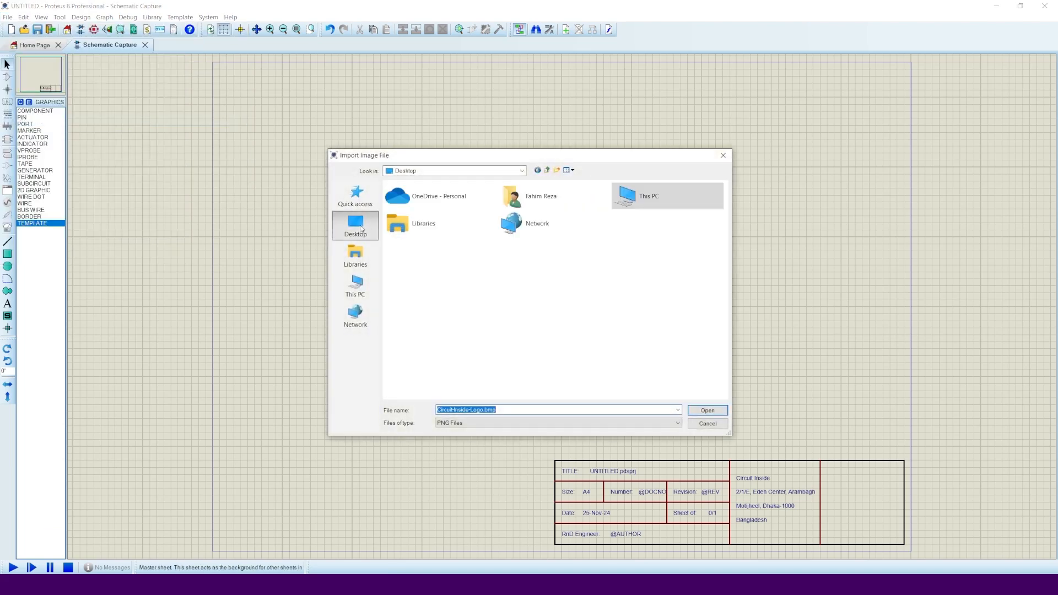
{"action": "left_click", "coordinate": [544, 423]}
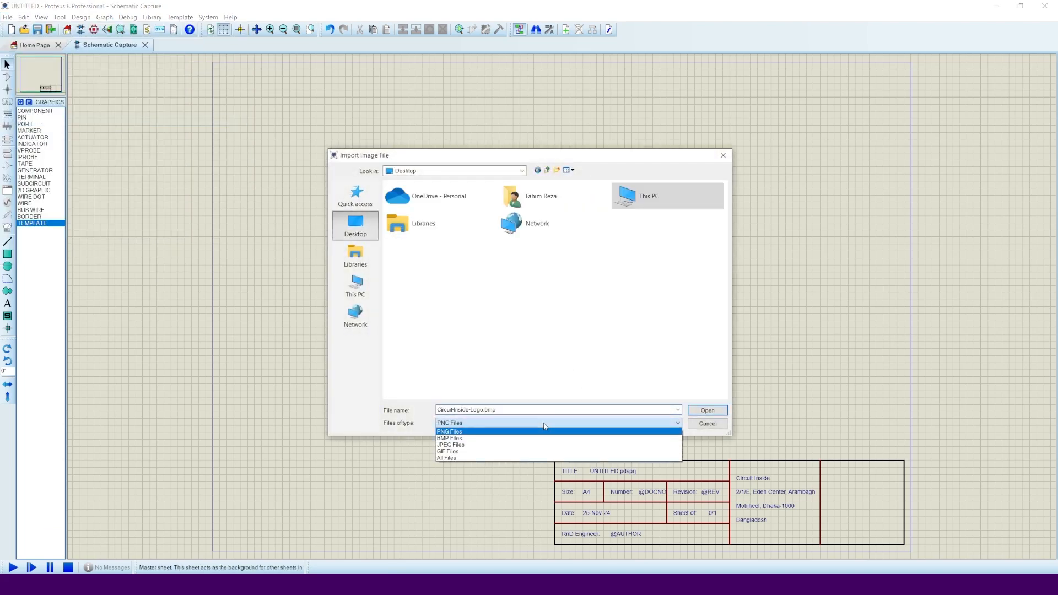
{"action": "left_click", "coordinate": [512, 438]}
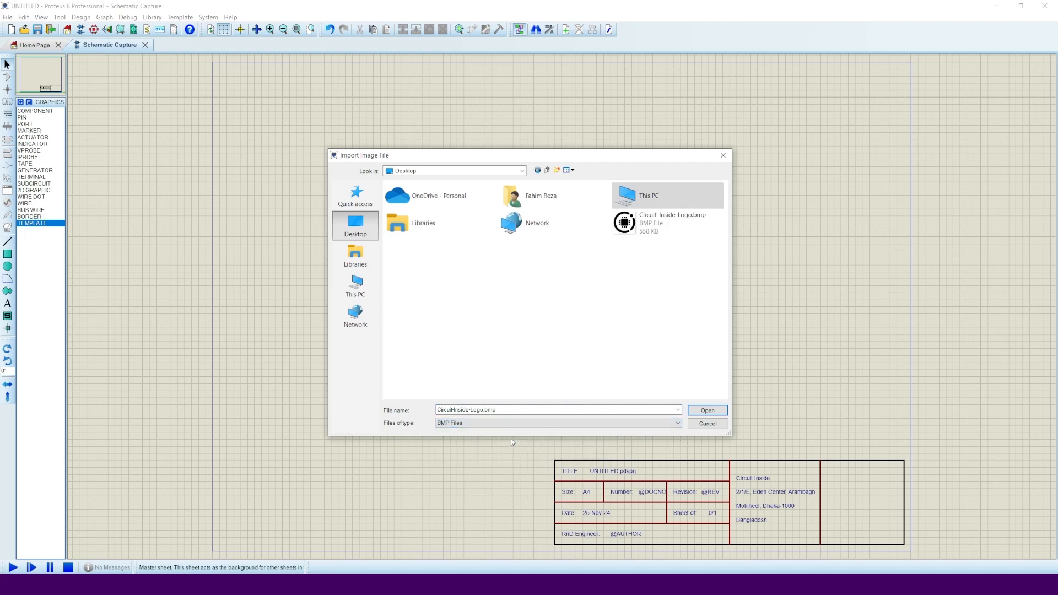
{"action": "left_click", "coordinate": [657, 228]}
{"action": "left_click", "coordinate": [709, 412]}
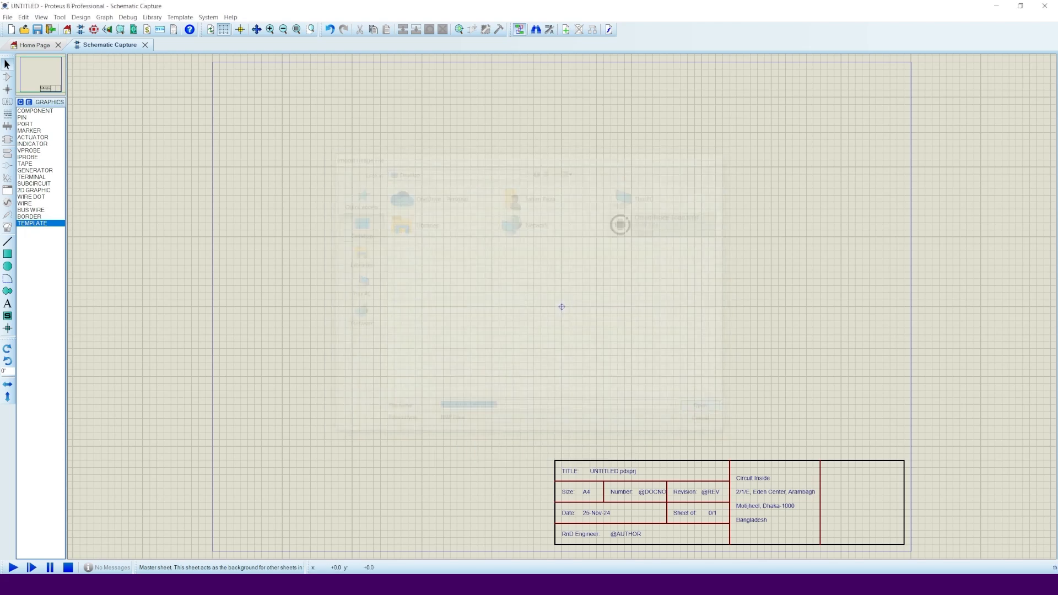
{"action": "left_click", "coordinate": [553, 297]}
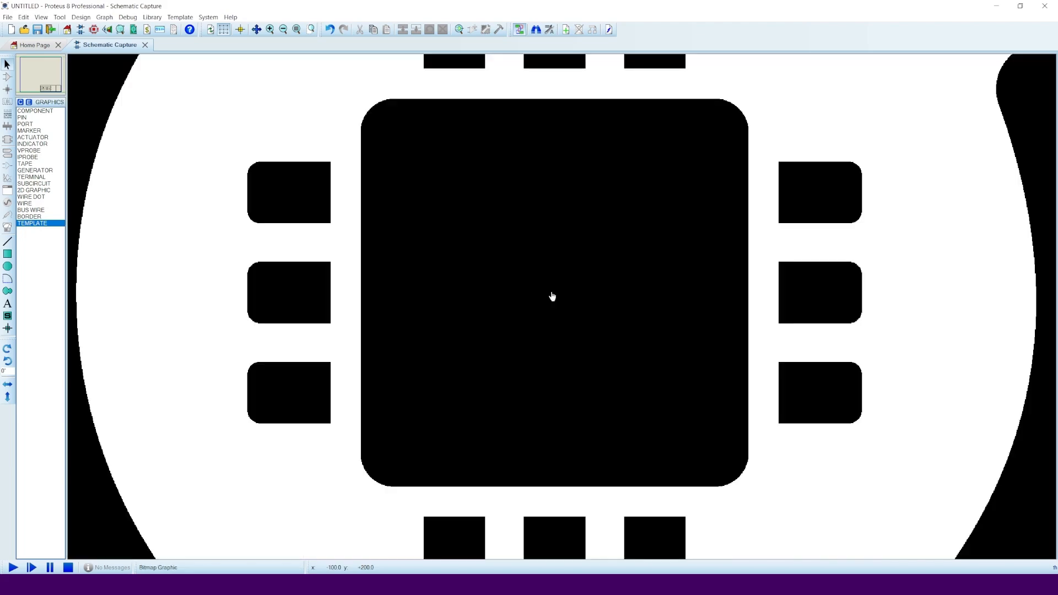
- Shrink the logo bitmap and fit it into the title block's empty right-hand cell
{"action": "scroll", "coordinate": [553, 296], "scroll_direction": "down", "scroll_amount": 5}
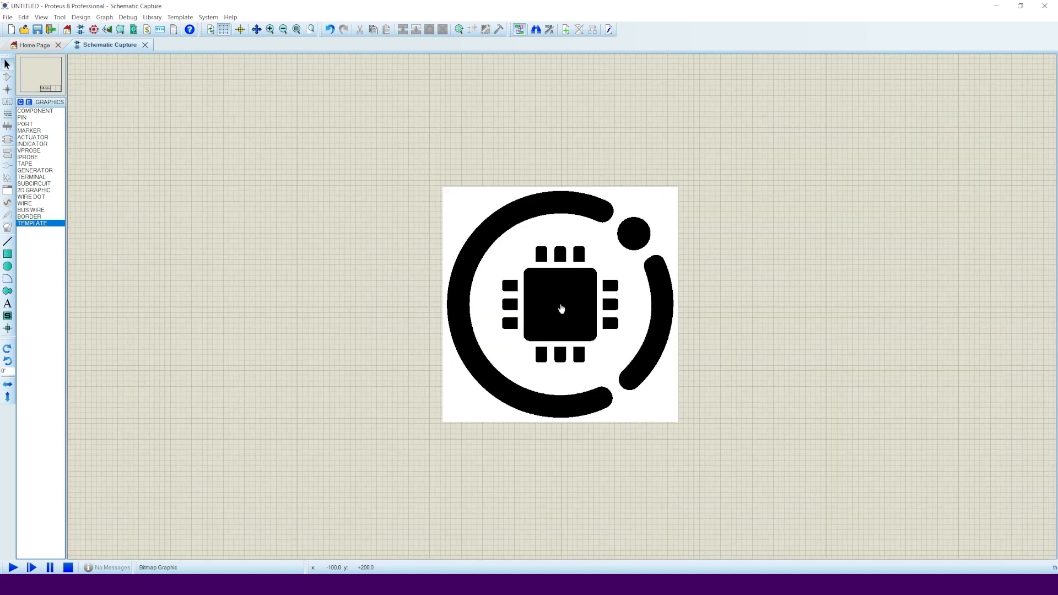
{"action": "left_click", "coordinate": [561, 309]}
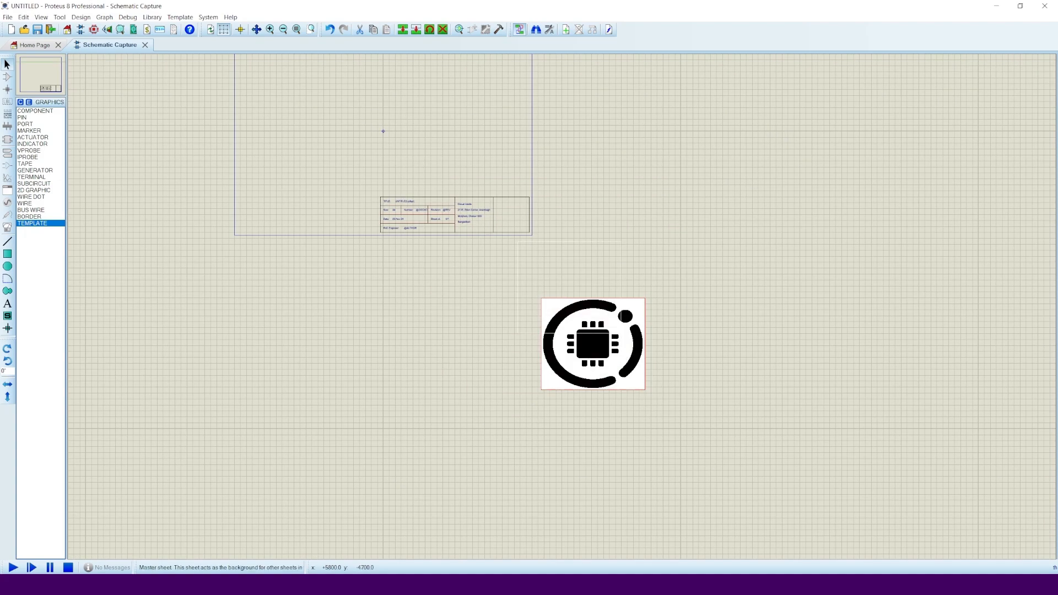
{"action": "left_click_drag", "start_coordinate": [592, 344], "coordinate": [547, 239]}
{"action": "scroll", "coordinate": [532, 187], "scroll_direction": "up", "scroll_amount": 3}
{"action": "left_click_drag", "start_coordinate": [770, 516], "coordinate": [513, 307]}
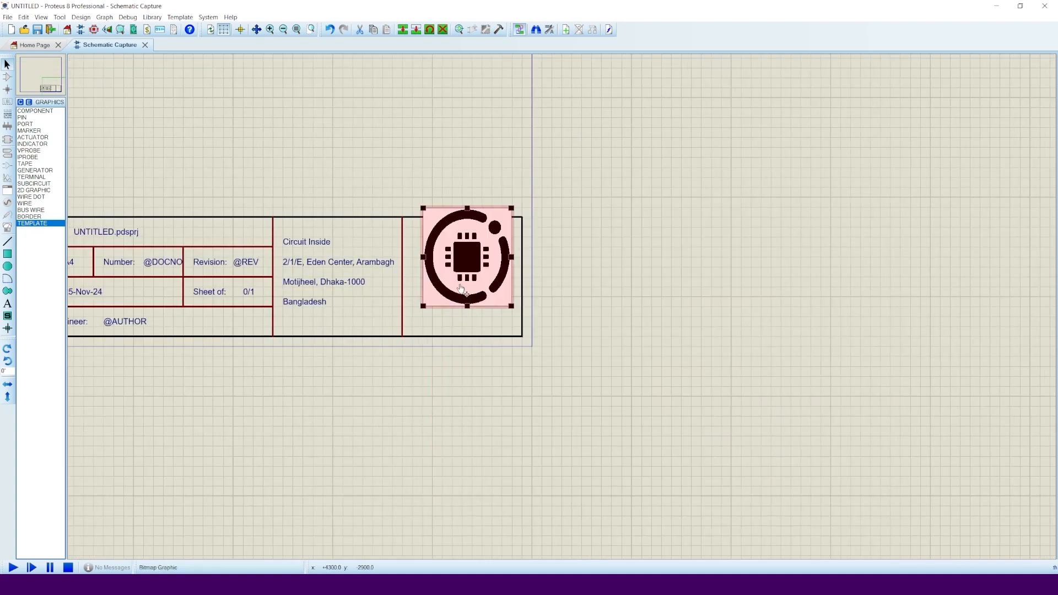
{"action": "scroll", "coordinate": [365, 253], "scroll_direction": "up", "scroll_amount": 2}
{"action": "left_click_drag", "start_coordinate": [588, 267], "coordinate": [544, 288]}
{"action": "left_click_drag", "start_coordinate": [650, 395], "coordinate": [718, 440]}
{"action": "left_click", "coordinate": [534, 115]}
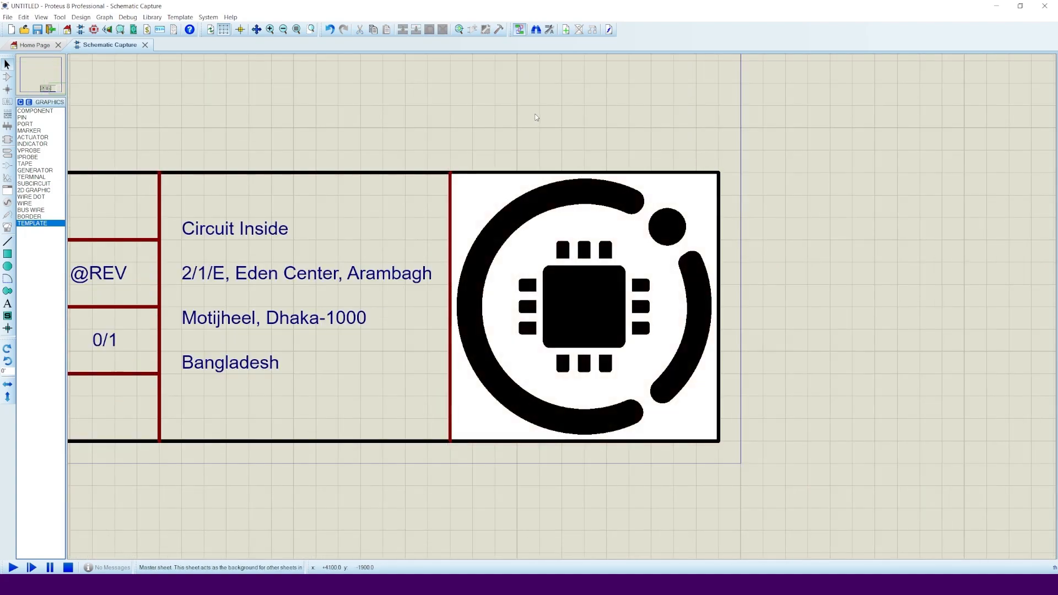
{"action": "scroll", "coordinate": [537, 117], "scroll_direction": "down", "scroll_amount": 2}
{"action": "scroll", "coordinate": [550, 201], "scroll_direction": "up", "scroll_amount": 1}
{"action": "scroll", "coordinate": [219, 128], "scroll_direction": "up", "scroll_amount": 1}
- In Edit Design Properties, enter title 'First Project' and begin the engineer's name
{"action": "left_click", "coordinate": [81, 17]}
{"action": "left_click", "coordinate": [102, 28]}
{"action": "left_click_drag", "start_coordinate": [503, 222], "coordinate": [491, 67]}
{"action": "type", "text": "First Project"}
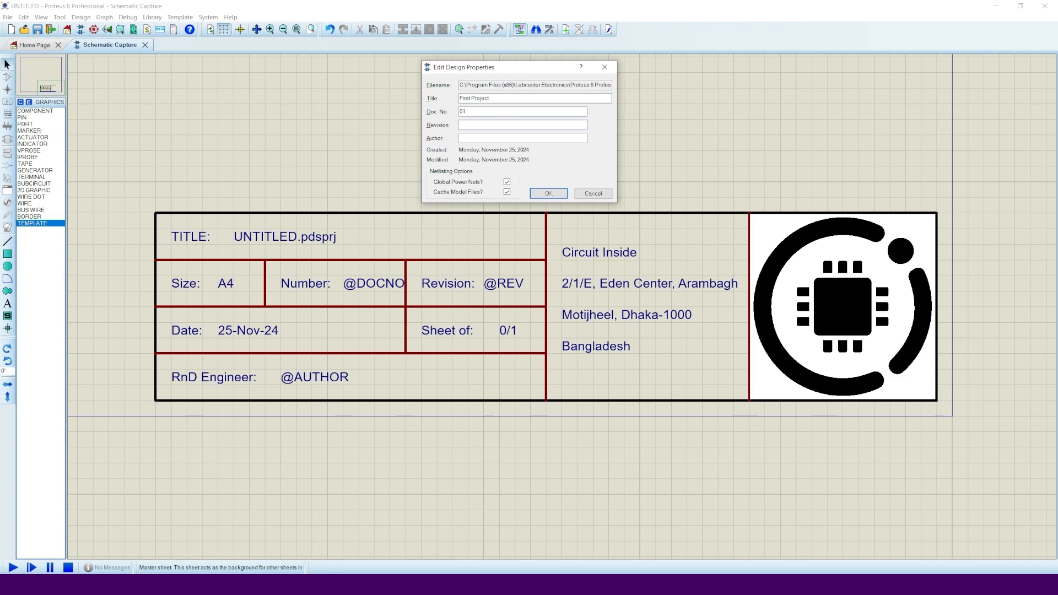
- Apply the design properties and redraw so the title block shows First Project, 01 and V.0.0
{"action": "left_click", "coordinate": [549, 192]}
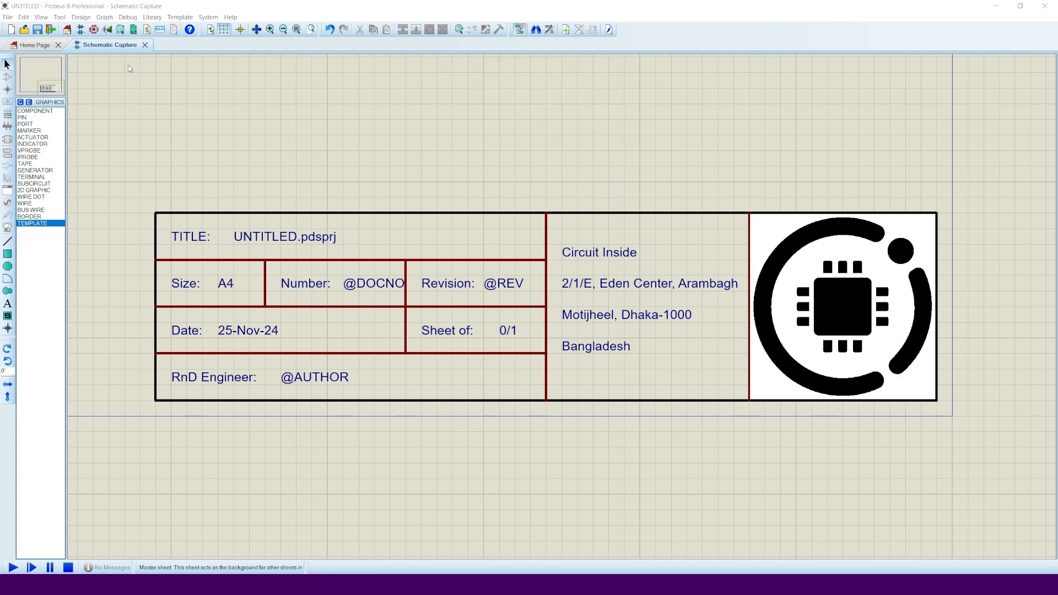
{"action": "left_click", "coordinate": [45, 18]}
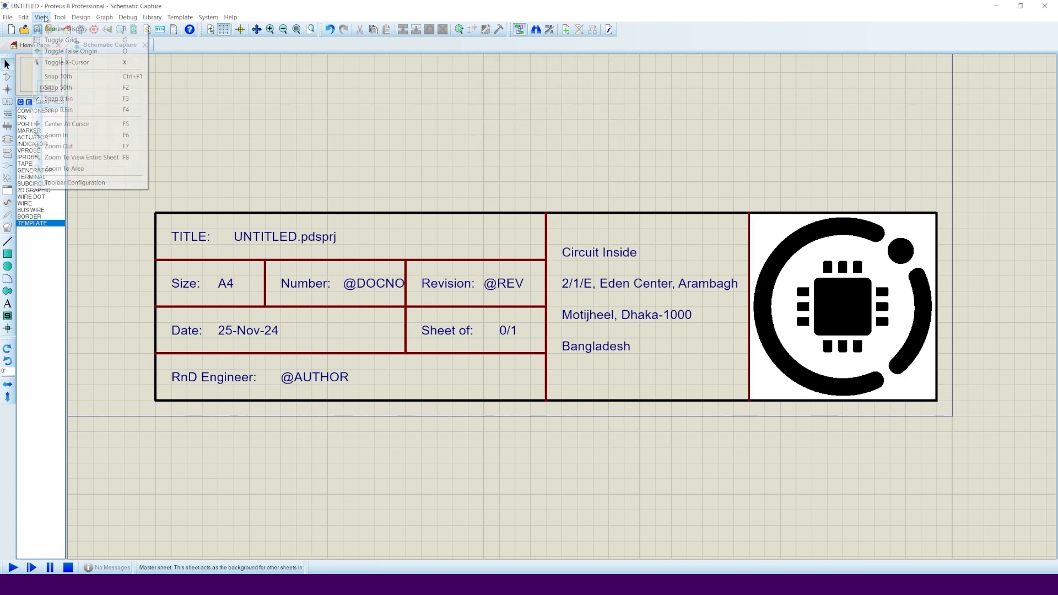
{"action": "left_click", "coordinate": [81, 30]}
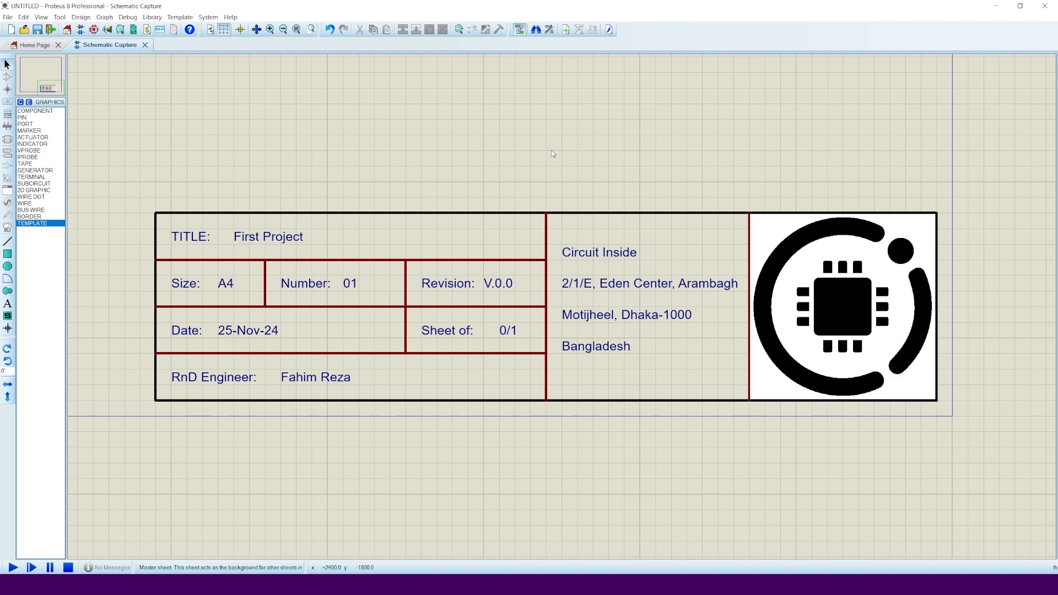
{"action": "key", "text": "F8"}
{"action": "left_click", "coordinate": [180, 17]}
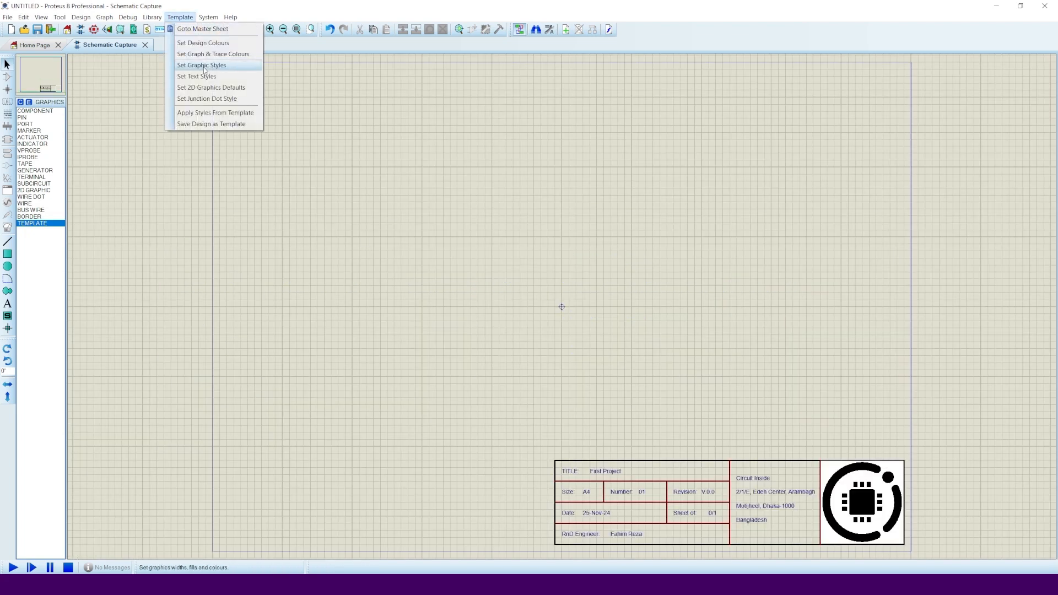
- Save the design as the template 'Circuit Inside Custom Template' in the templates folder
{"action": "left_click", "coordinate": [256, 126]}
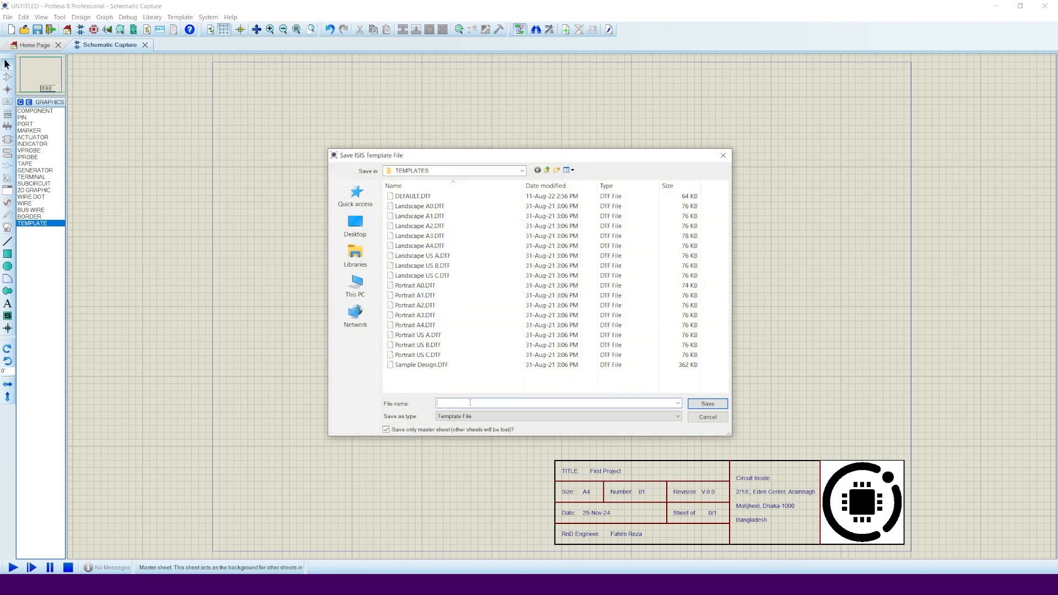
{"action": "type", "text": "Circuit Inside Custom Template"}
{"action": "left_click", "coordinate": [711, 404]}
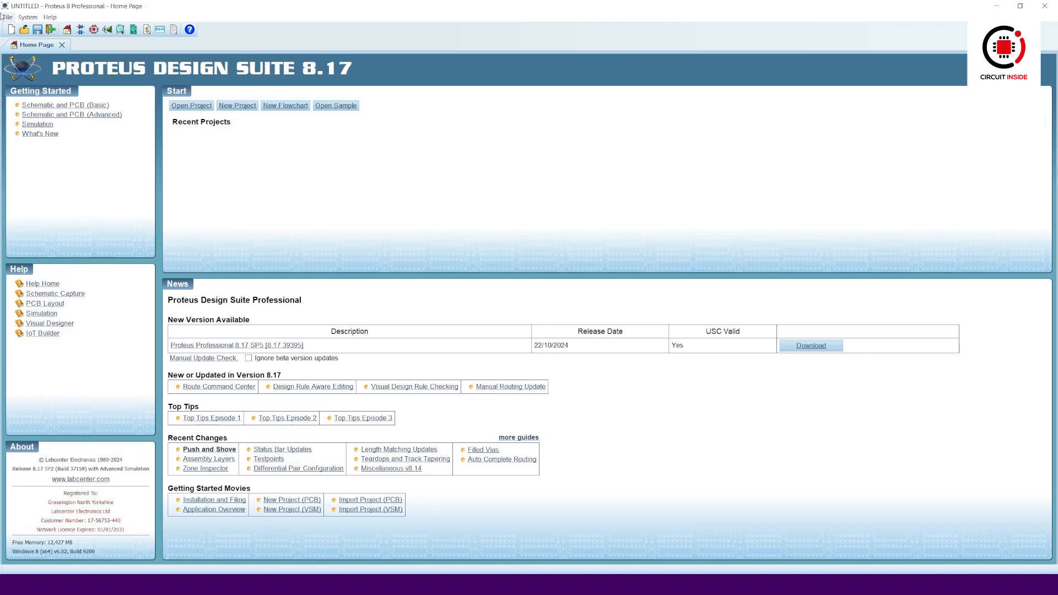
- Create a new project named 'LED Blinking' from the Circuit Inside Custom Template, finishing the wizard
{"action": "left_click", "coordinate": [8, 17]}
{"action": "left_click", "coordinate": [71, 33]}
{"action": "type", "text": "LED Blinking"}
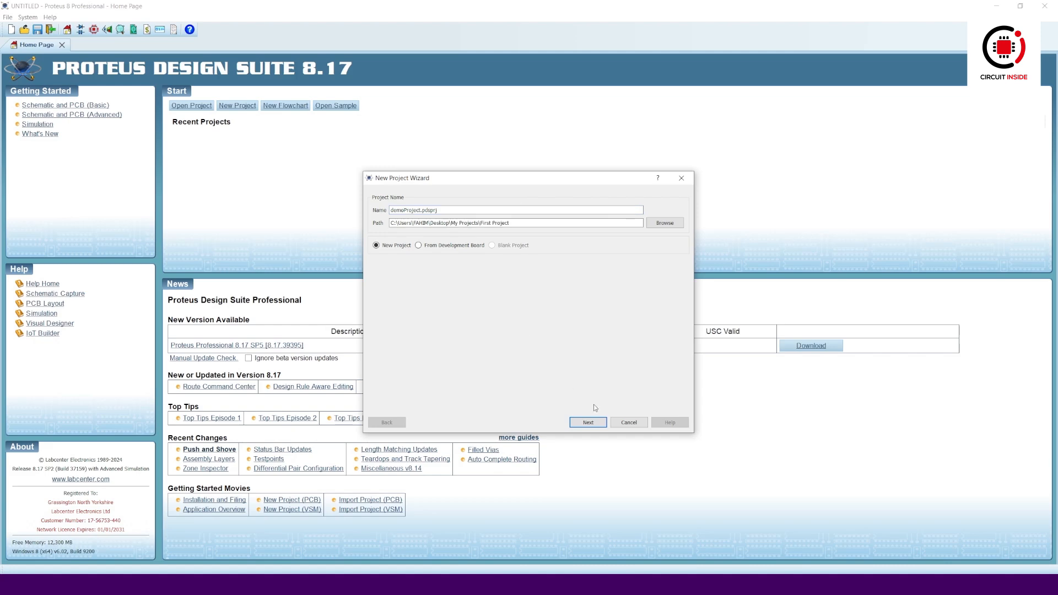
{"action": "left_click", "coordinate": [601, 427]}
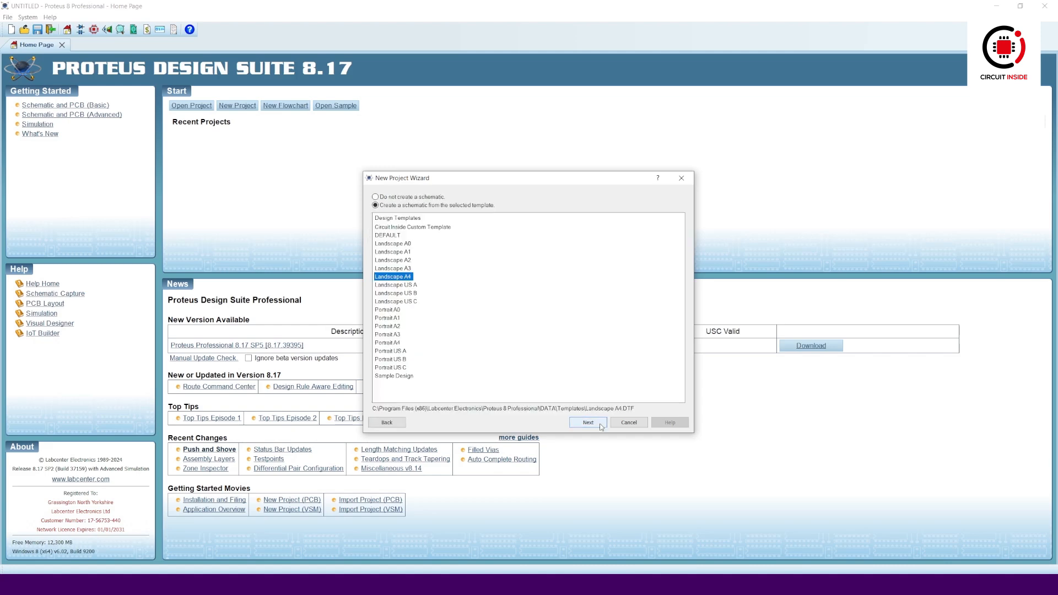
{"action": "left_click", "coordinate": [440, 228]}
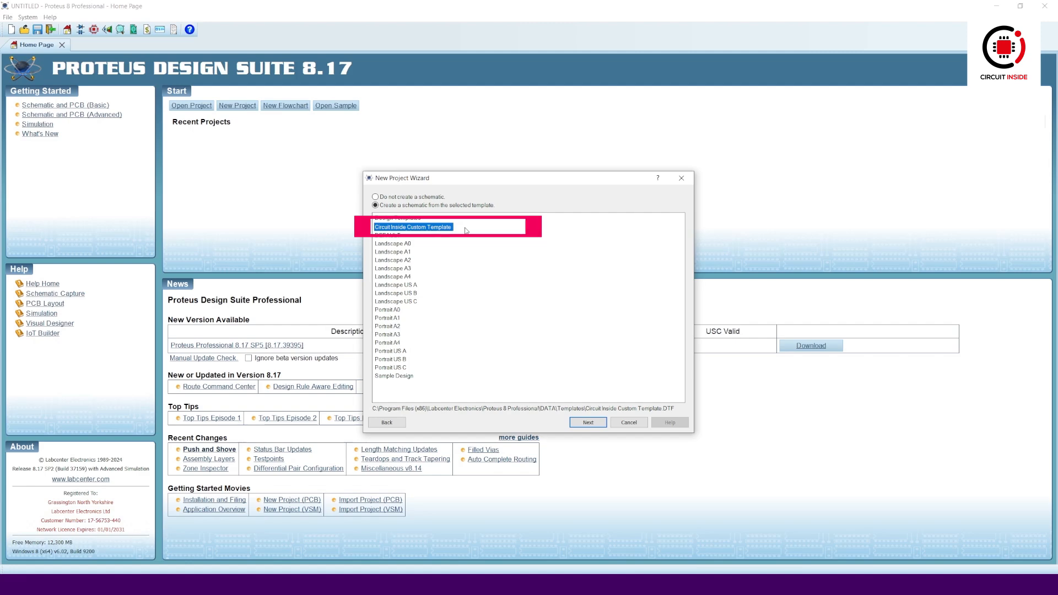
{"action": "left_click", "coordinate": [599, 424]}
{"action": "left_click", "coordinate": [599, 423]}
{"action": "left_click", "coordinate": [599, 424]}
{"action": "left_click", "coordinate": [599, 423]}
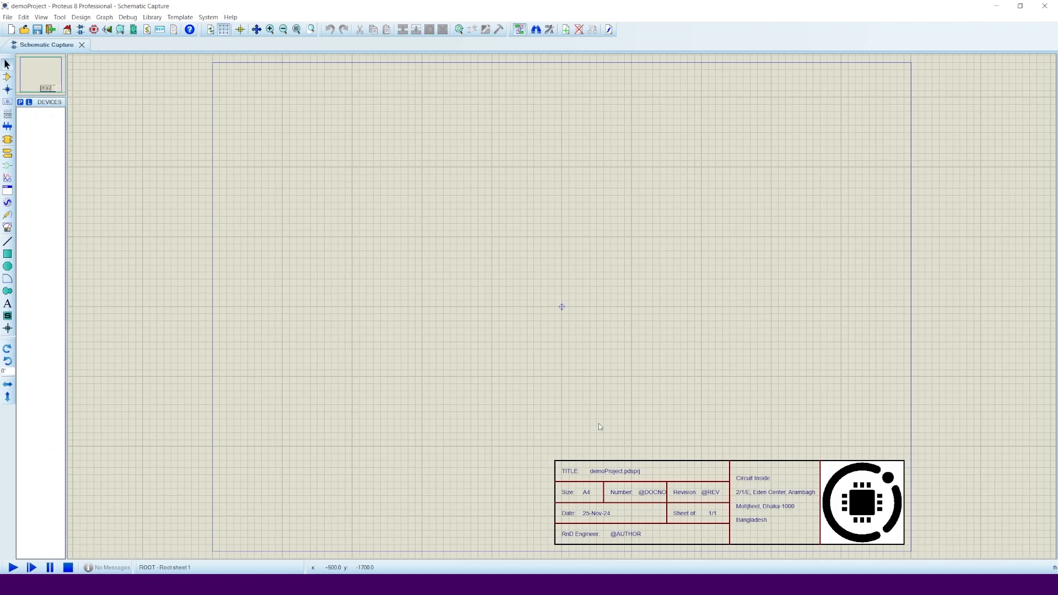
- In Edit Design Properties, enter title 'blinkingLED', Doc No 01 and the engineer's name
{"action": "scroll", "coordinate": [729, 501], "scroll_direction": "up", "scroll_amount": 3}
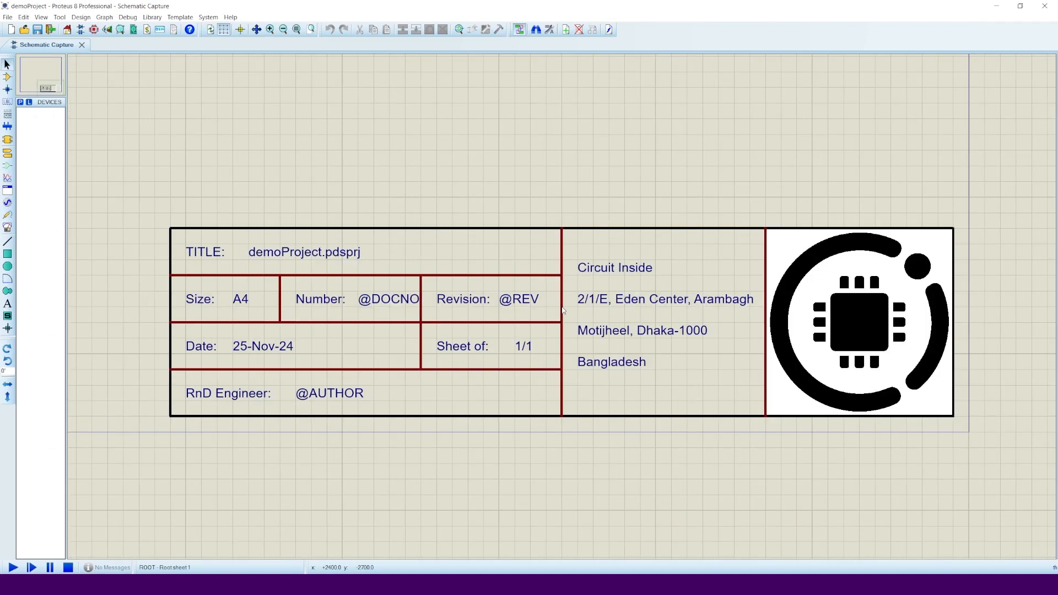
{"action": "left_click", "coordinate": [81, 17]}
{"action": "left_click", "coordinate": [107, 28]}
{"action": "left_click_drag", "start_coordinate": [509, 217], "coordinate": [509, 84]}
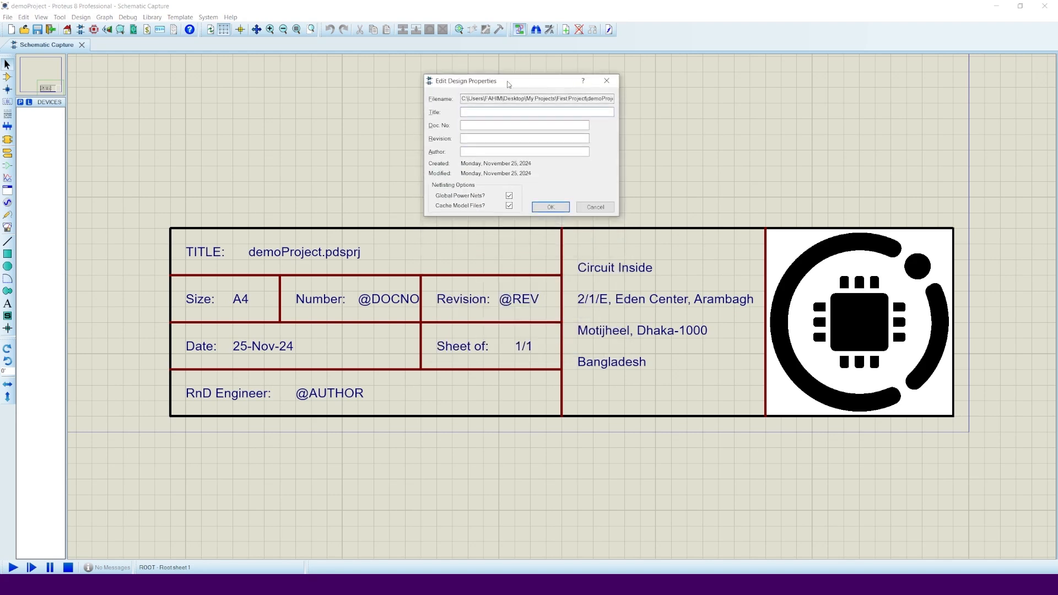
{"action": "type", "text": "blinkingLED"}
{"action": "key", "text": "Tab"}
{"action": "type", "text": "01Fahim Faisal"}
- Apply the properties and redraw the display to refresh the title block fields
{"action": "left_click", "coordinate": [555, 206]}
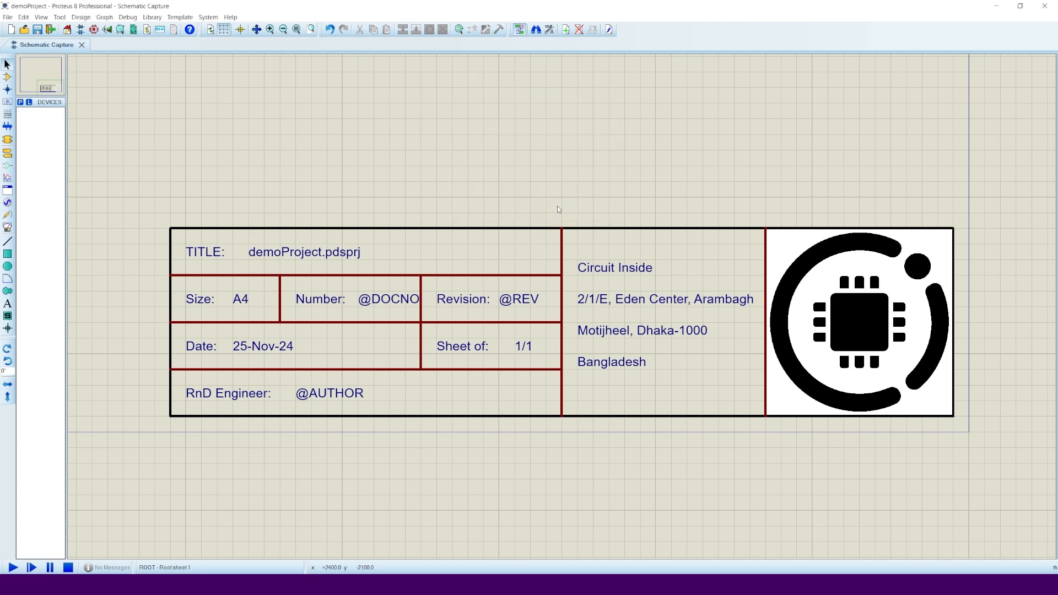
{"action": "left_click", "coordinate": [41, 17]}
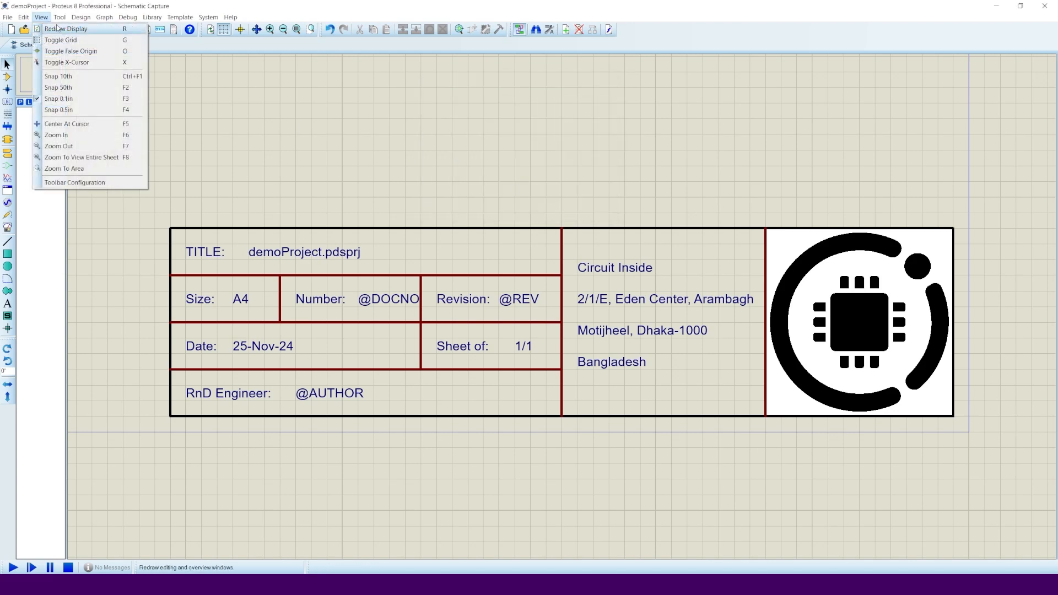
{"action": "left_click", "coordinate": [56, 27]}
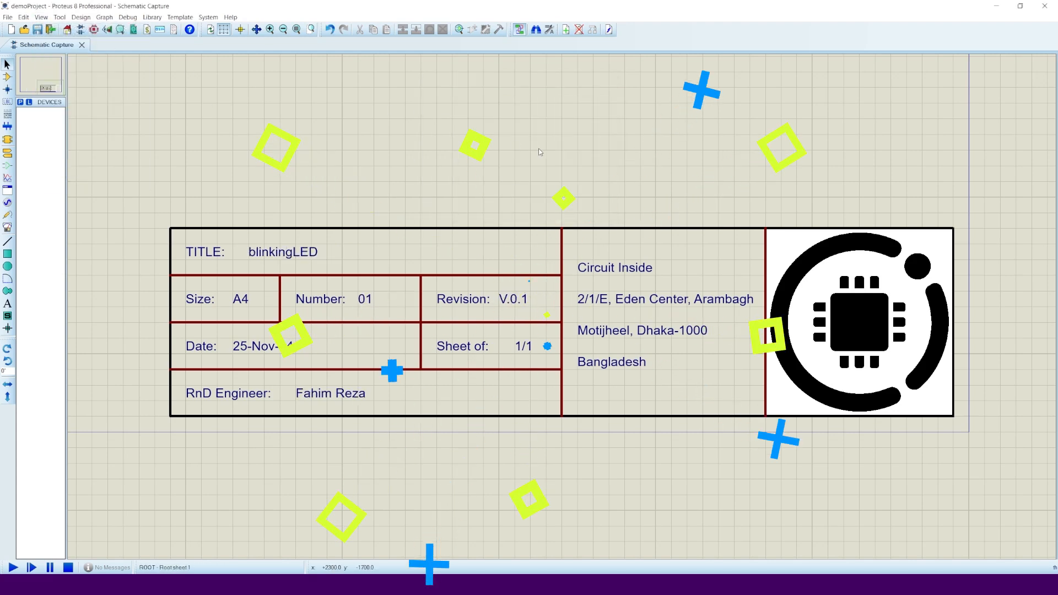